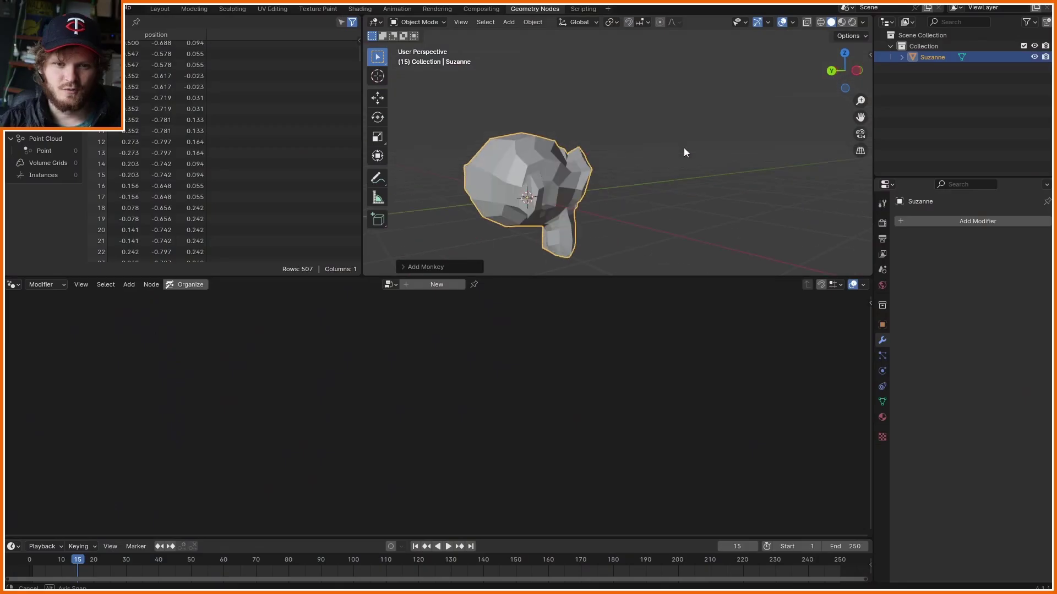
Step: Add a Remesh modifier to the Suzanne mesh and set it to Blocks mode
middle_drag(685, 149, 580, 163)
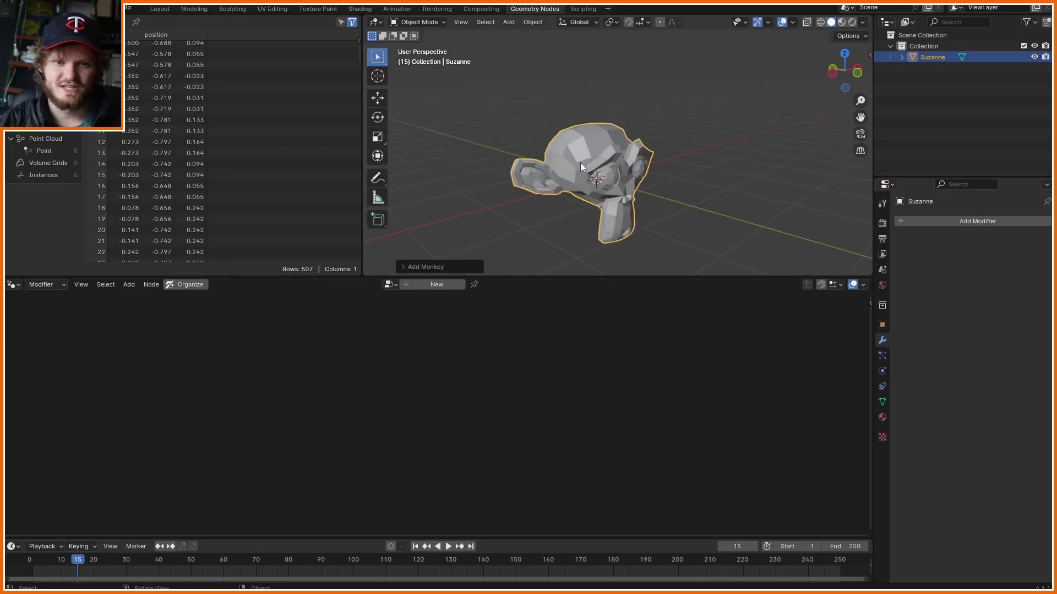
click(960, 222)
text(remes)
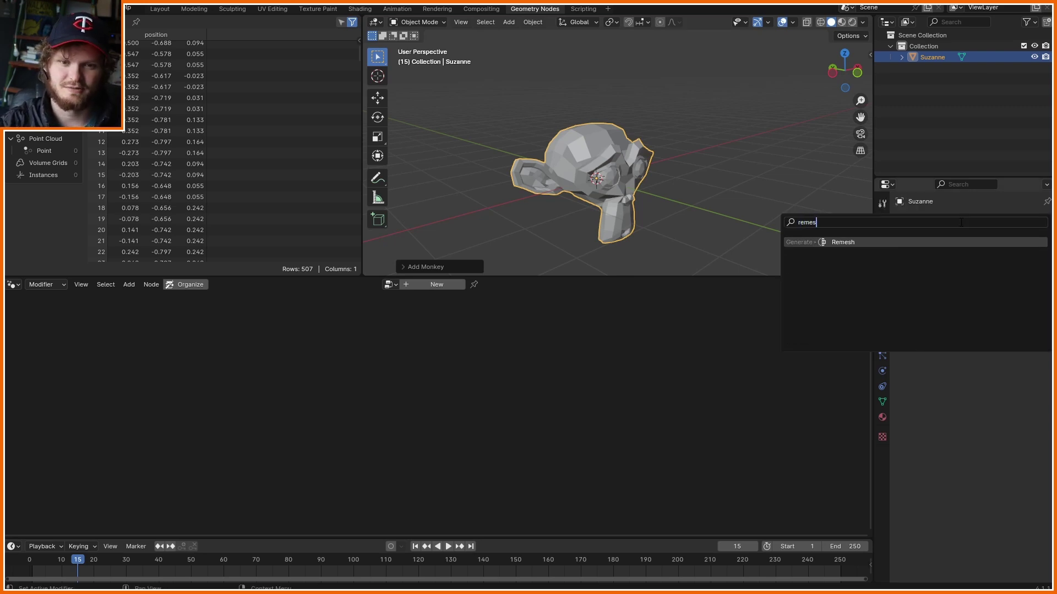
key(Return)
click(916, 256)
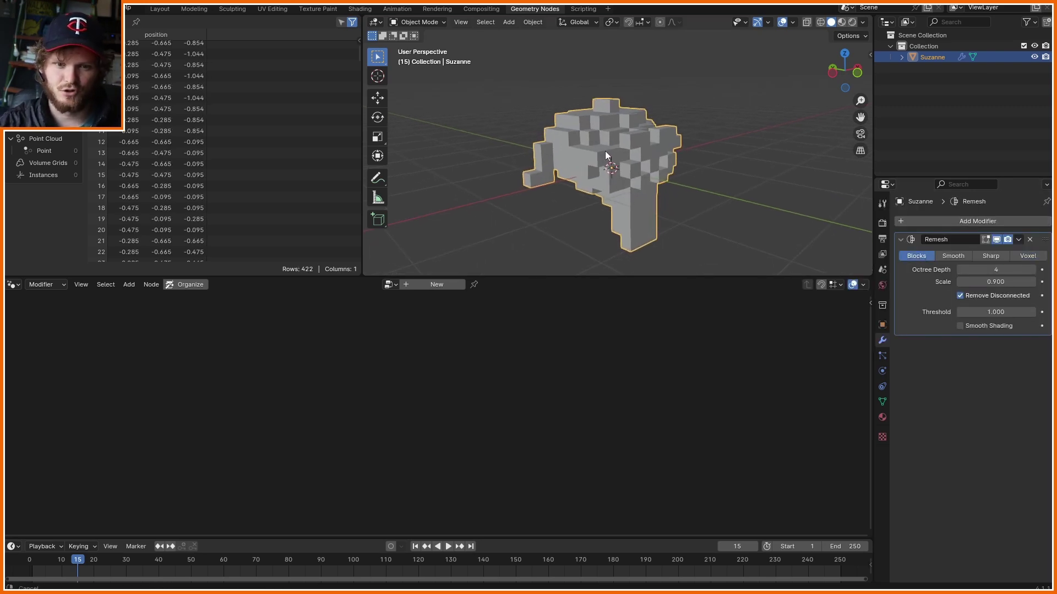
middle_drag(606, 151, 636, 129)
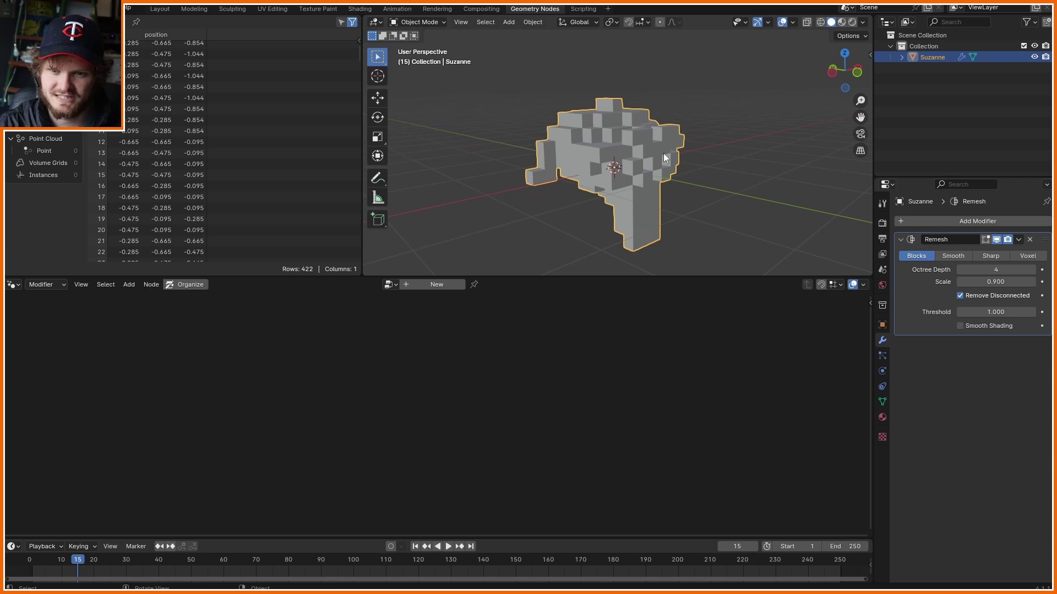
Step: Try octree depths of 7, 5 and 8 in the Remesh modifier to compare voxel sizes on the monkey head
click(1033, 270)
click(1032, 270)
click(1032, 269)
scroll(665, 136, up, 3)
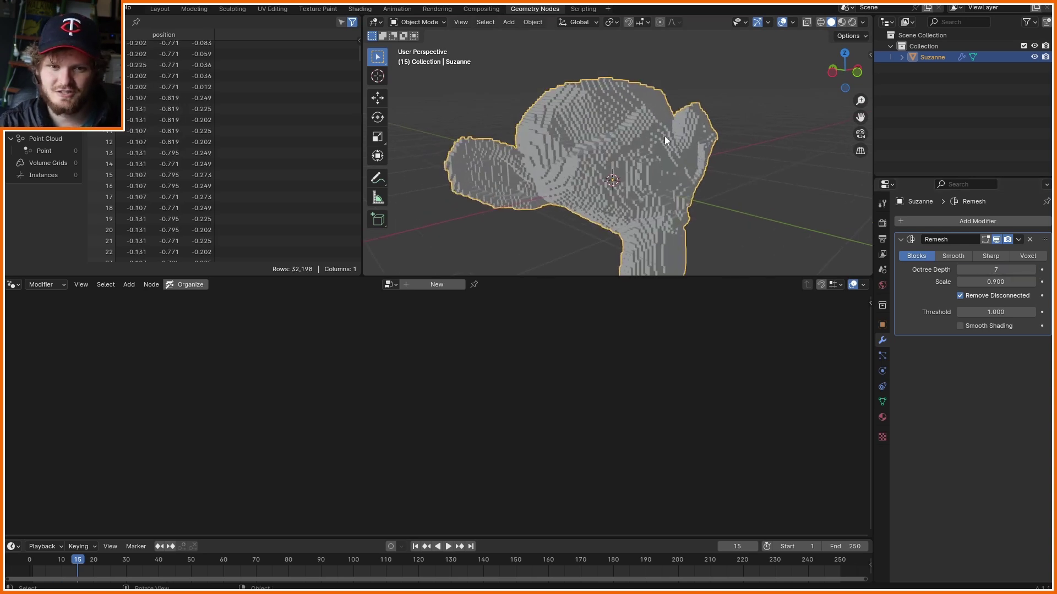
mouse_move(665, 136)
middle_down()
mouse_move(680, 160)
mouse_move(665, 152)
middle_up()
click(963, 273)
click(963, 273)
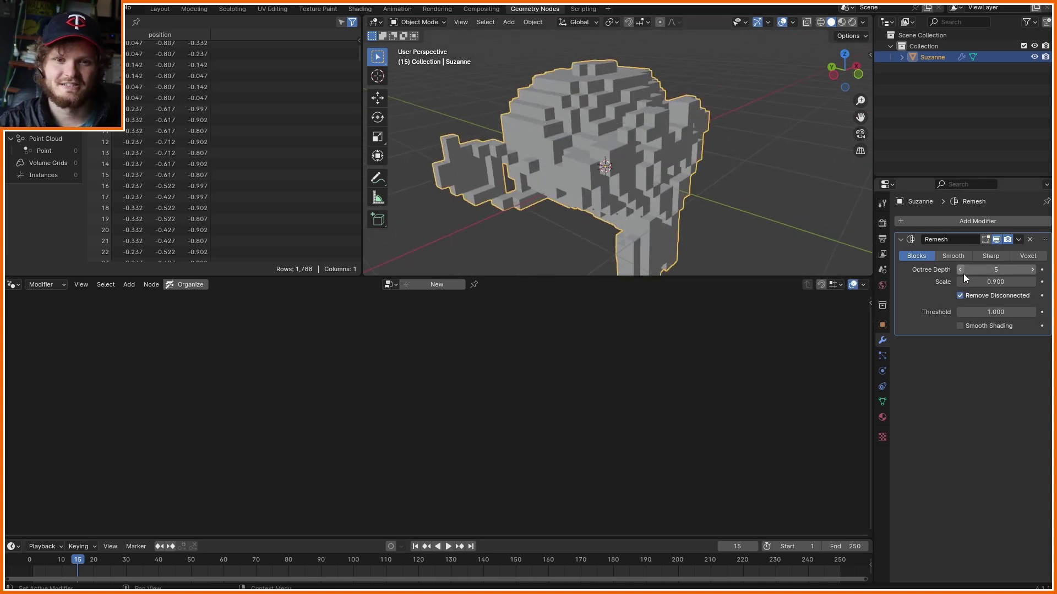
click(1033, 270)
click(1033, 271)
click(1033, 270)
Step: Annotate the viewport with a sketched 3D box and the volume formula L · W · H beside it
mouse_move(585, 207)
mouse_down()
mouse_move(643, 114)
mouse_move(569, 209)
mouse_up()
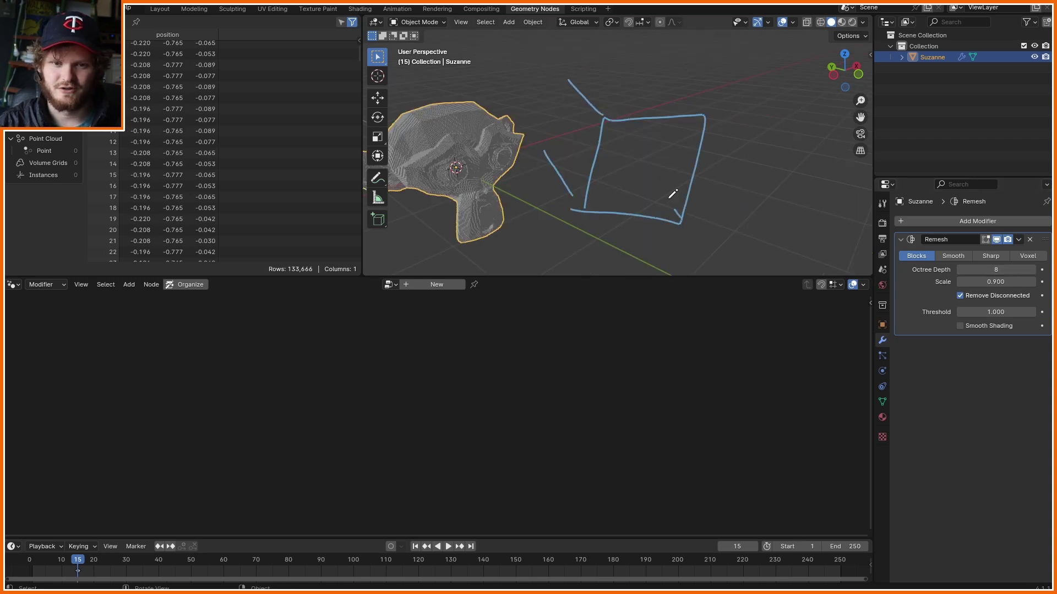
middle_drag(672, 194, 608, 142)
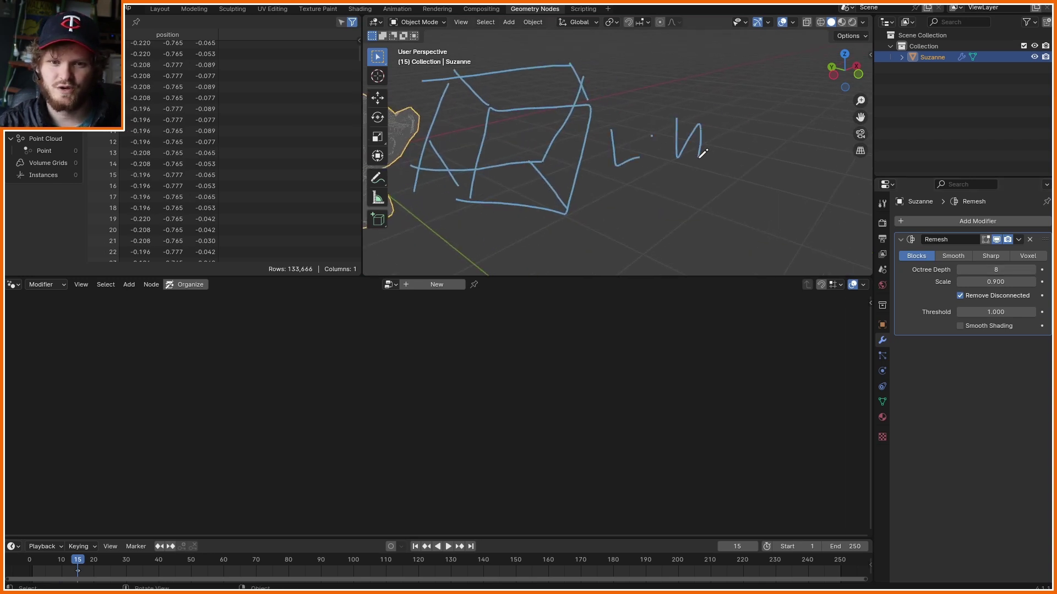
middle_drag(762, 121, 660, 137)
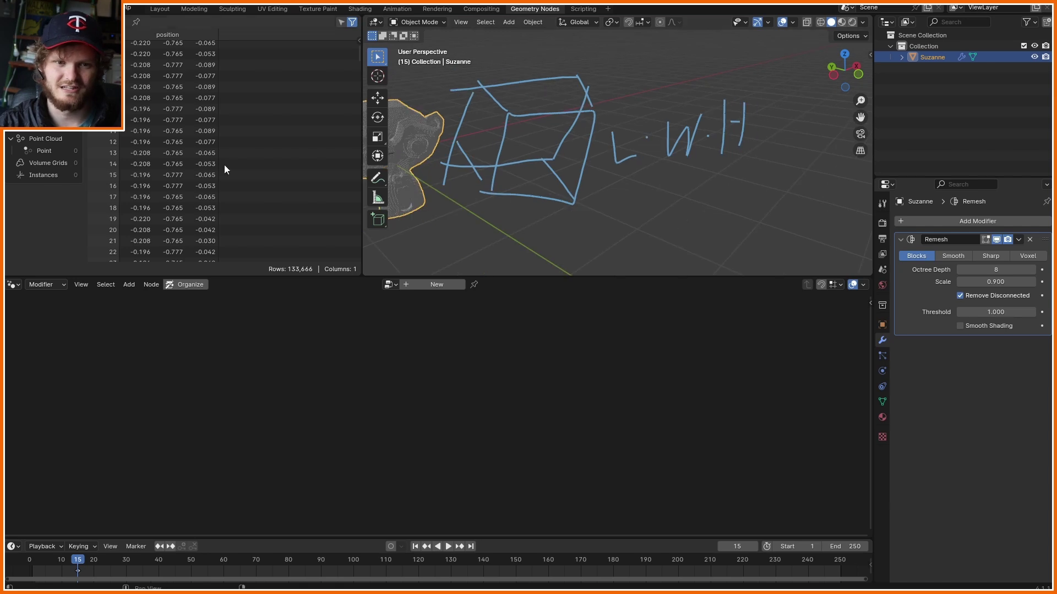
scroll(529, 150, down, 2)
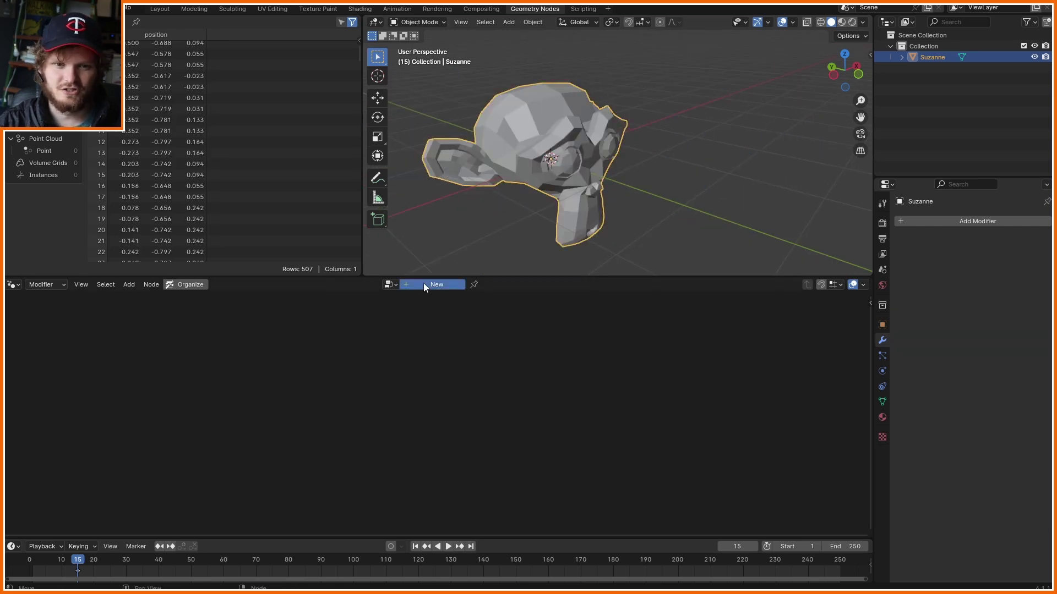
Step: Create a new Geometry Nodes group on Suzanne and insert a Mesh to Volume node between Group Input and Group Output
click(437, 285)
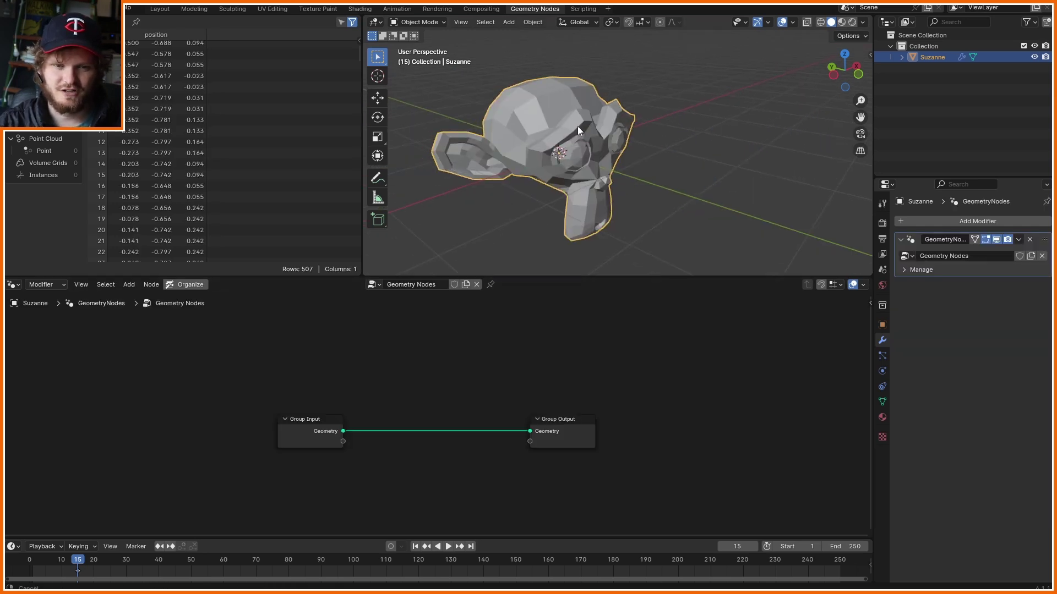
middle_drag(577, 126, 547, 181)
scroll(383, 419, up, 2)
drag(239, 444, 38, 402)
key(shift+a)
text(mesh to vo)
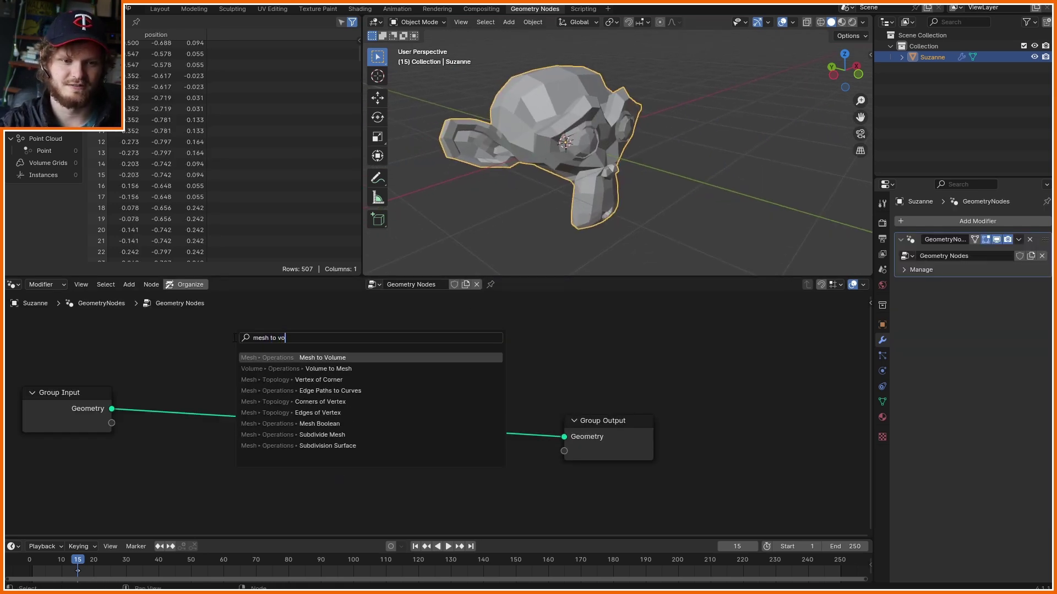
key(Return)
click(186, 355)
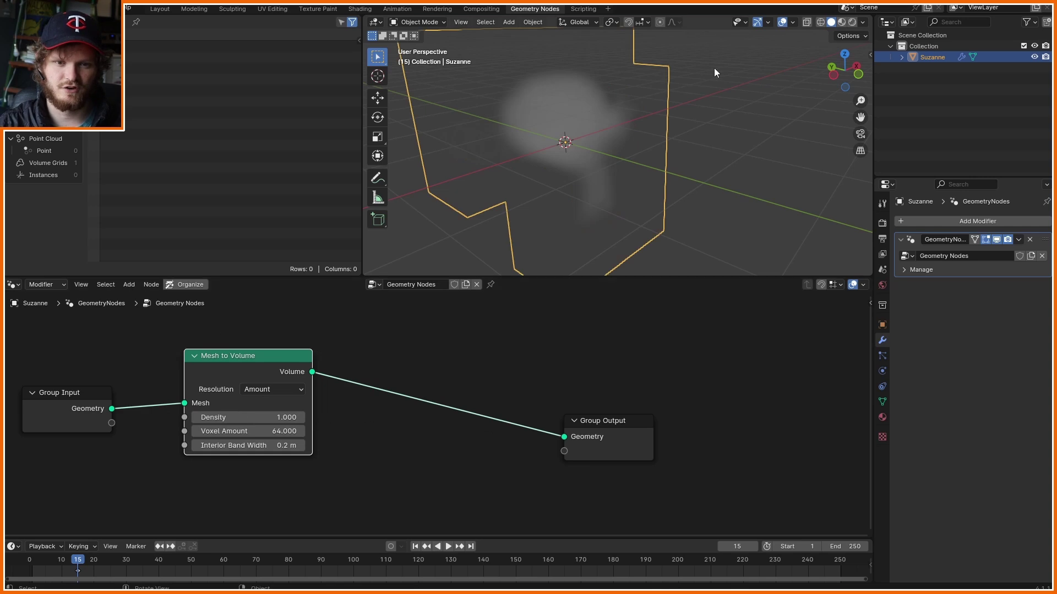
Step: Set the Mesh to Volume node's density to 100
click(259, 420)
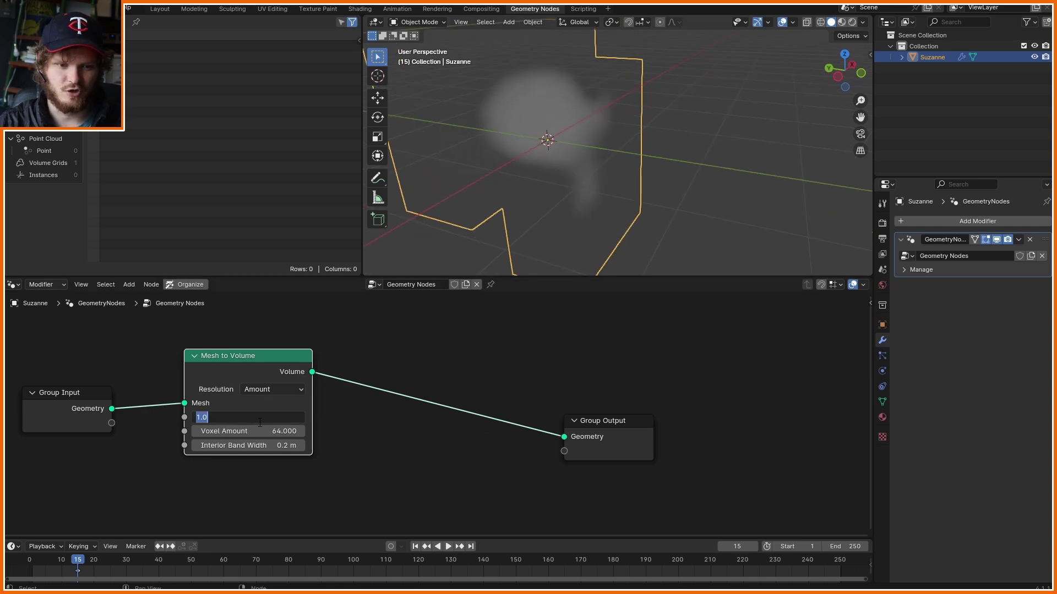
text(100)
key(Return)
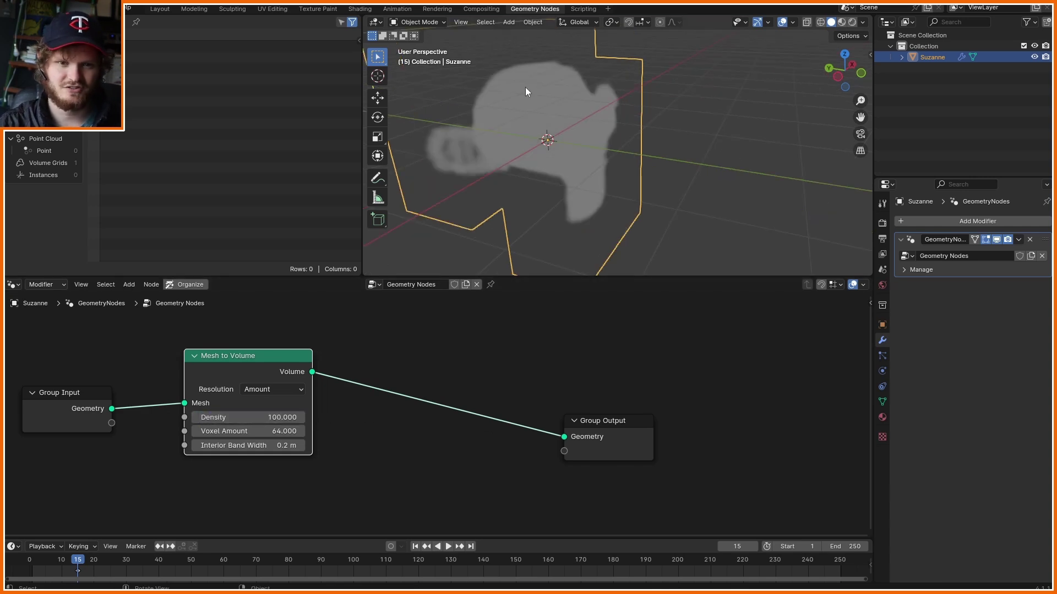
middle_drag(524, 90, 479, 160)
Step: Insert a Distribute Points in Volume node between Mesh to Volume and Group Output
key(shift+a)
text(distrib)
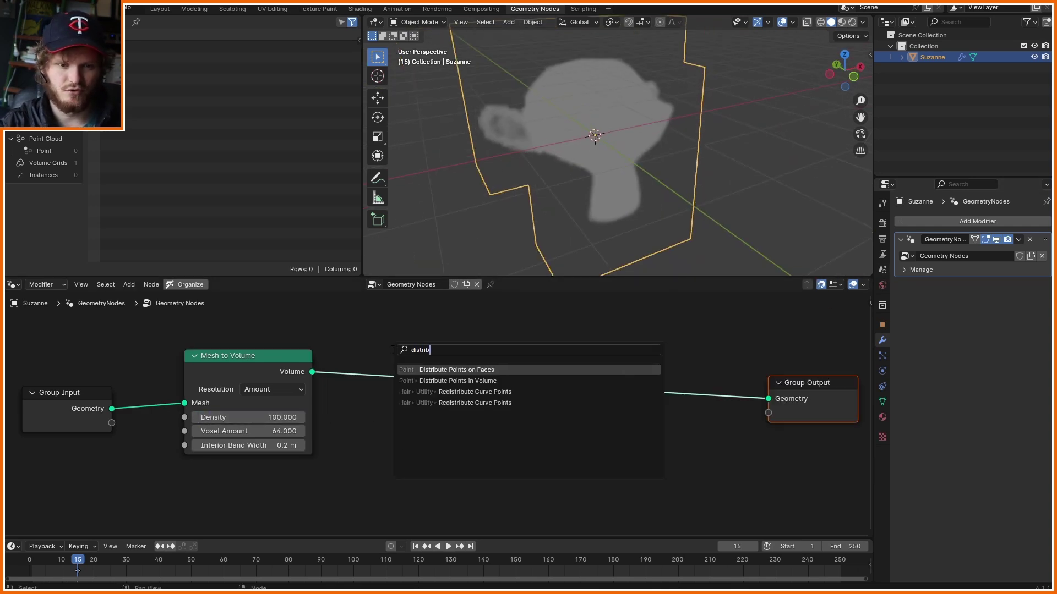
key(Down)
key(Return)
click(392, 350)
middle_drag(649, 71, 640, 98)
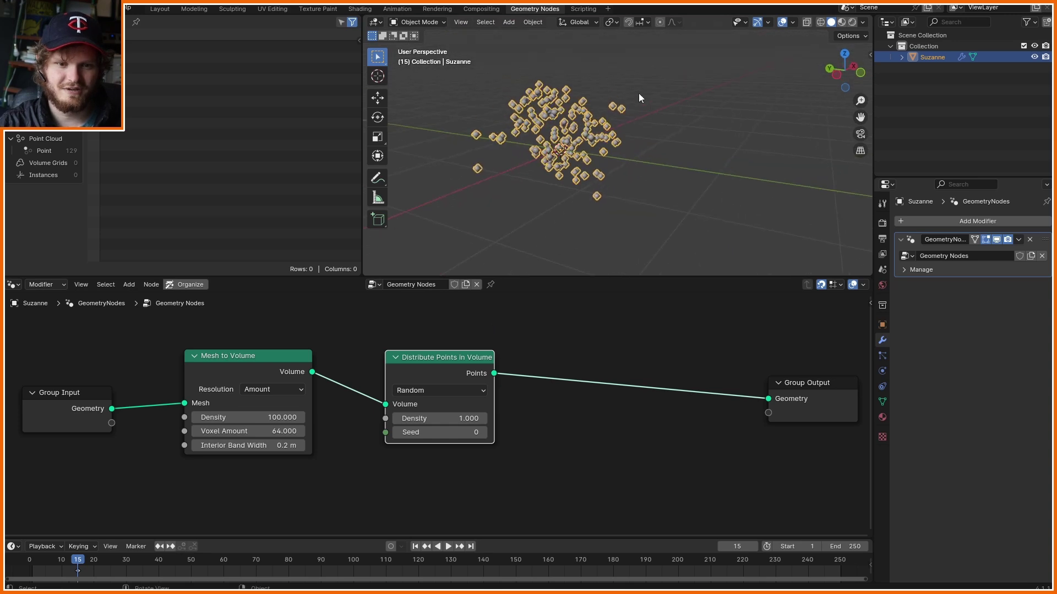
Step: Change the Distribute Points in Volume mode to Grid
click(435, 391)
click(424, 437)
middle_drag(619, 131, 503, 122)
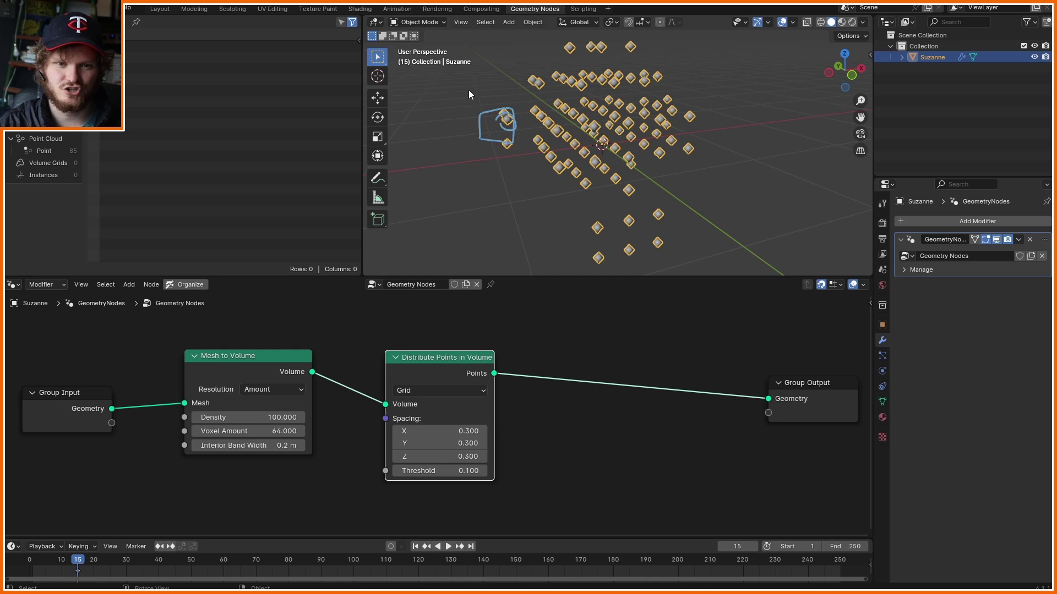
right_drag(469, 95, 515, 102)
Step: Add a Value node set to 0.1 and connect it to the Spacing input of Distribute Points in Volume
middle_drag(490, 470, 537, 456)
key(shift+a)
text(va)
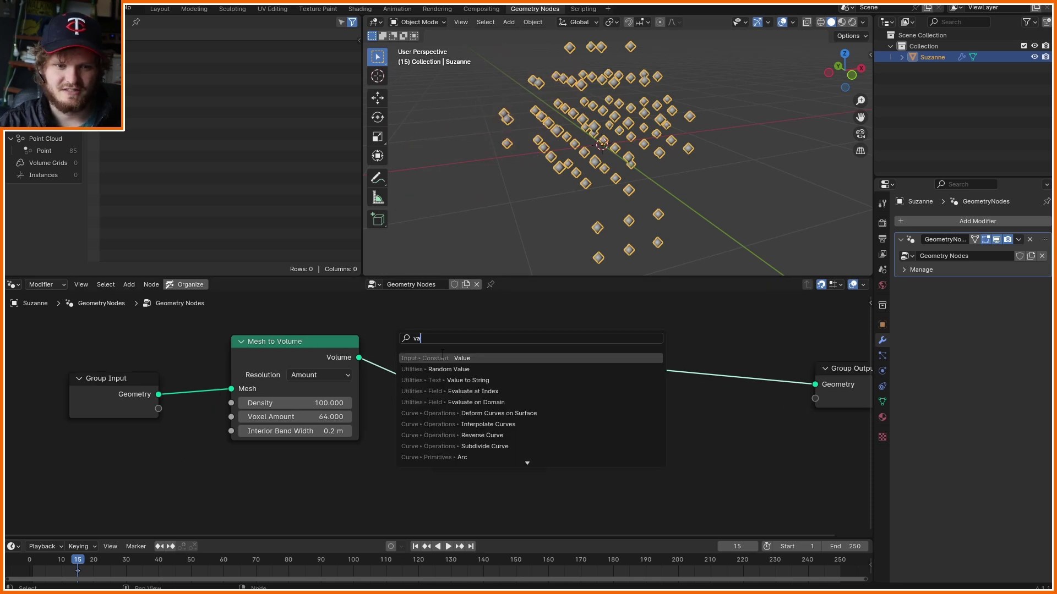
key(Return)
click(237, 459)
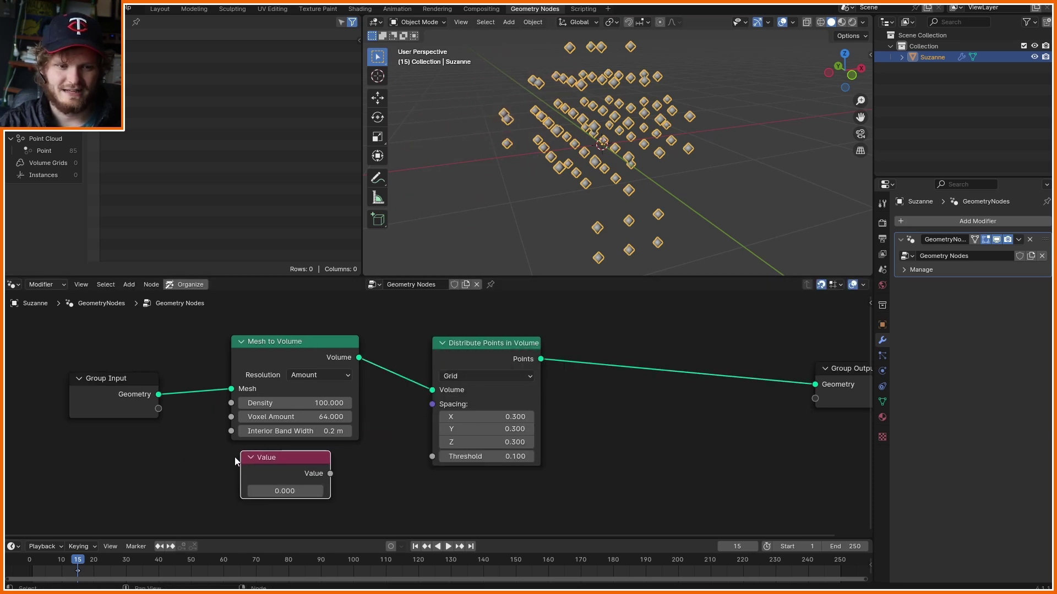
click(283, 491)
text(.1)
key(Return)
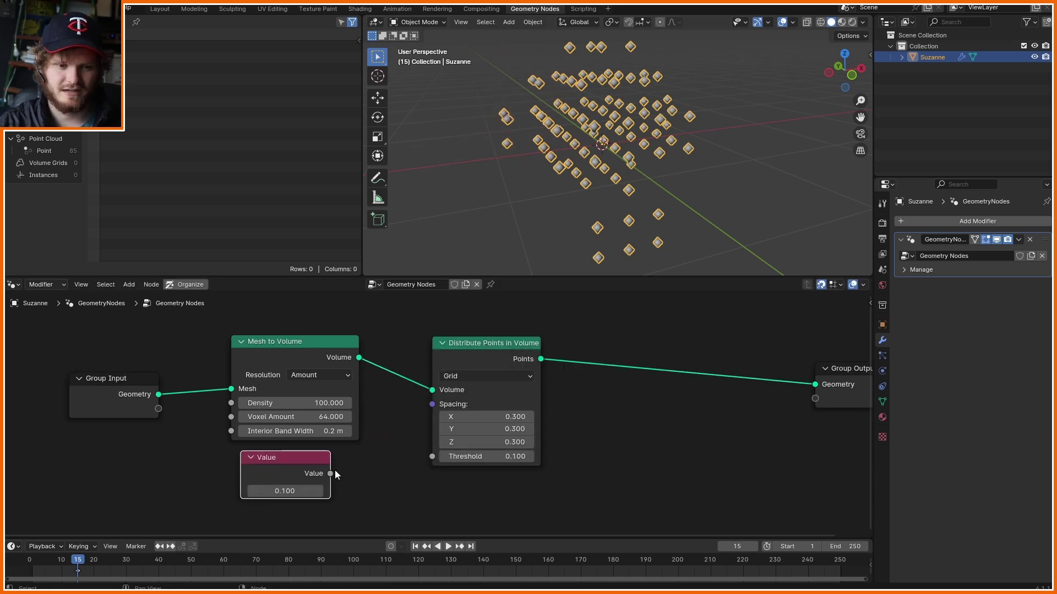
drag(331, 473, 432, 404)
Step: Try point spacings of 0.2 and 0.3 in the Value node, and return it to 0.1
click(296, 486)
text(.)
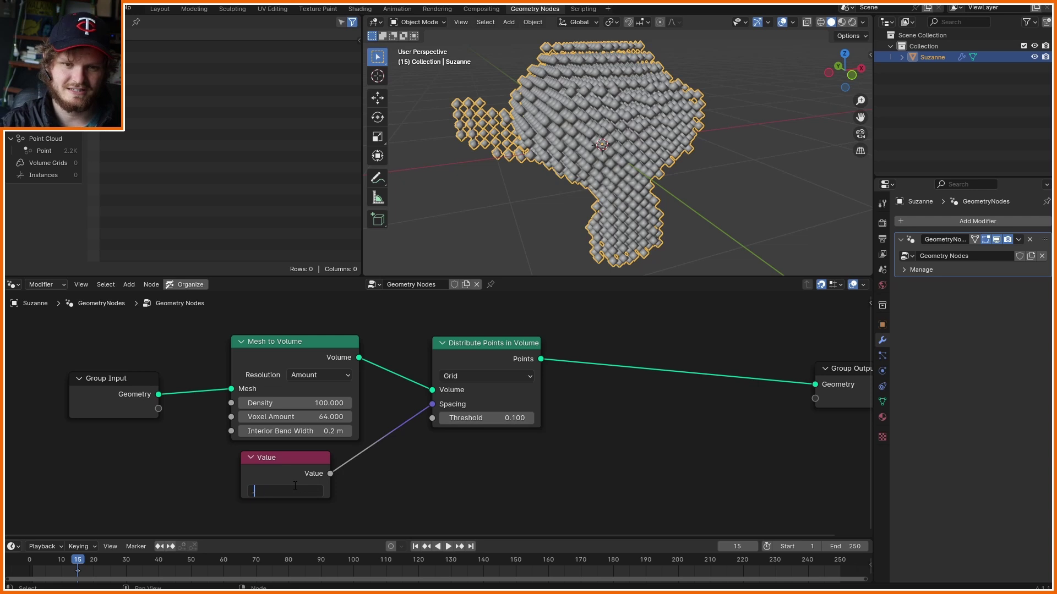
text(2)
key(Return)
click(295, 486)
text(.3)
key(Return)
click(295, 486)
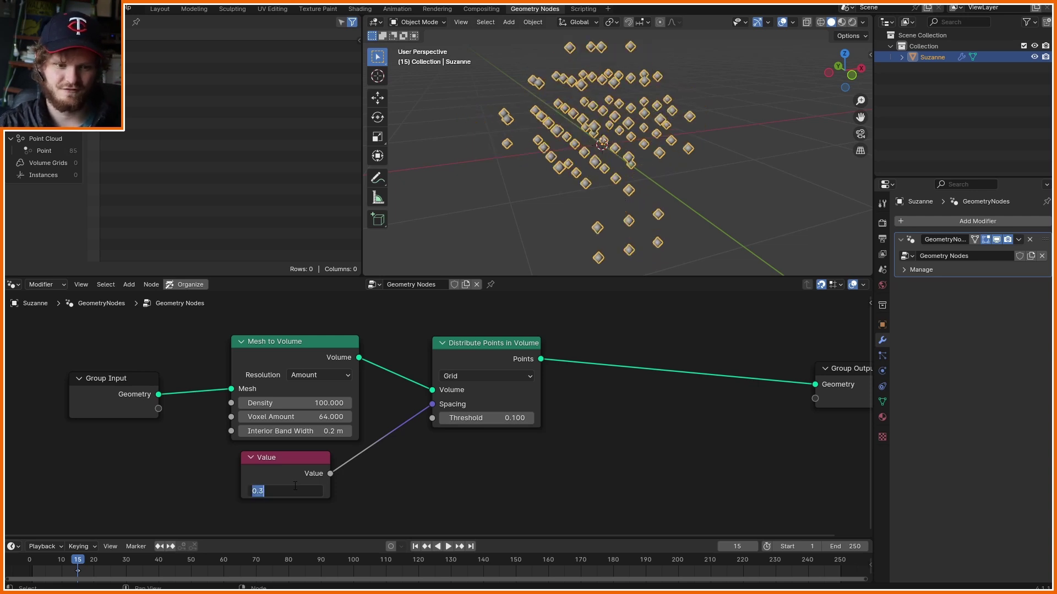
text(.1)
key(Return)
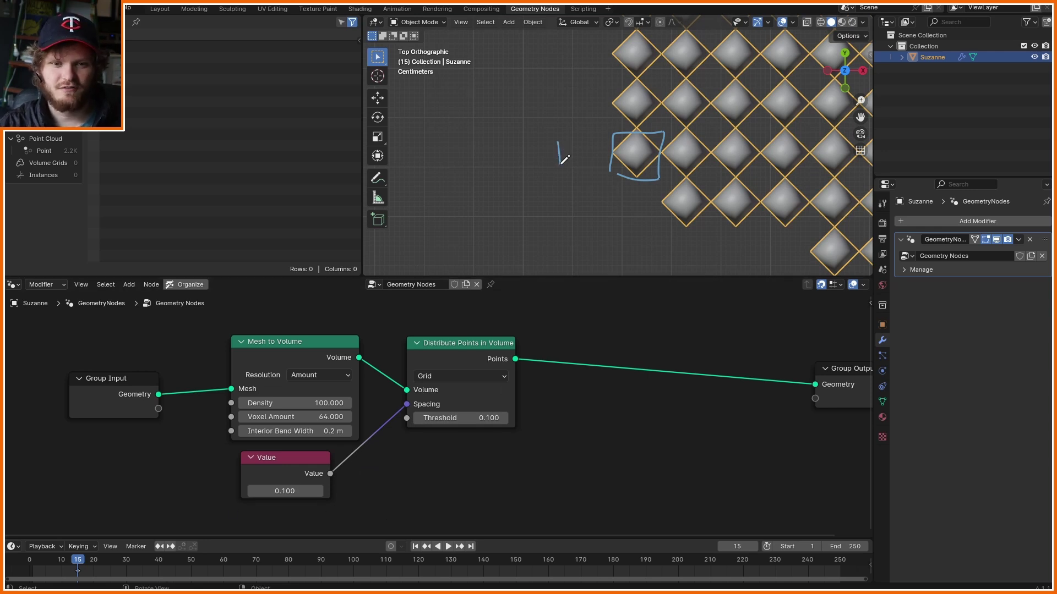
Step: Add an Attribute Statistic node and link the distributed points to its Geometry input
scroll(576, 147, down, 8)
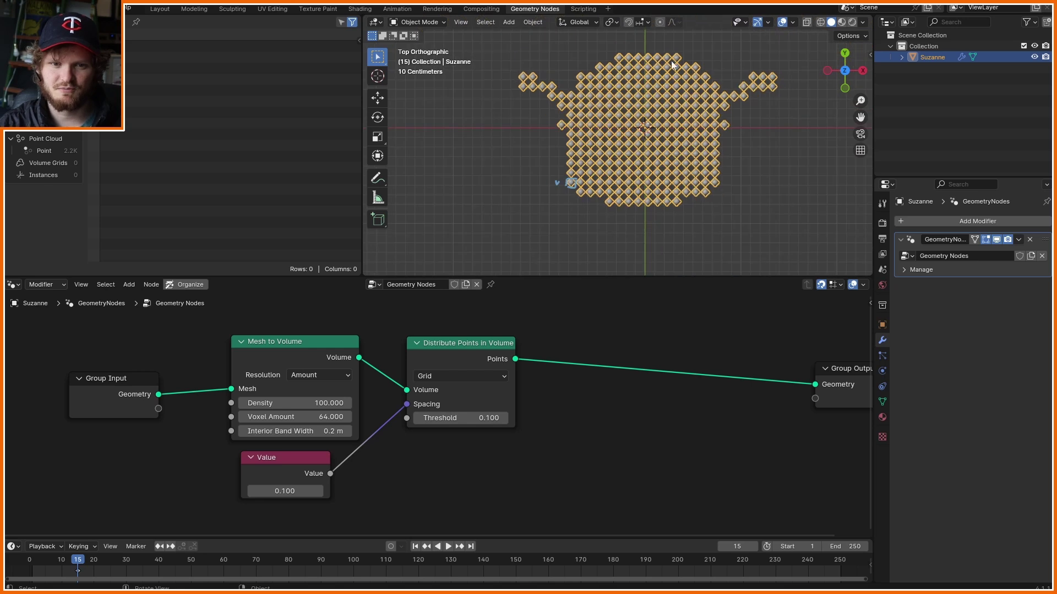
scroll(556, 164, up, 3)
middle_drag(564, 210, 721, 124)
key(shift+a)
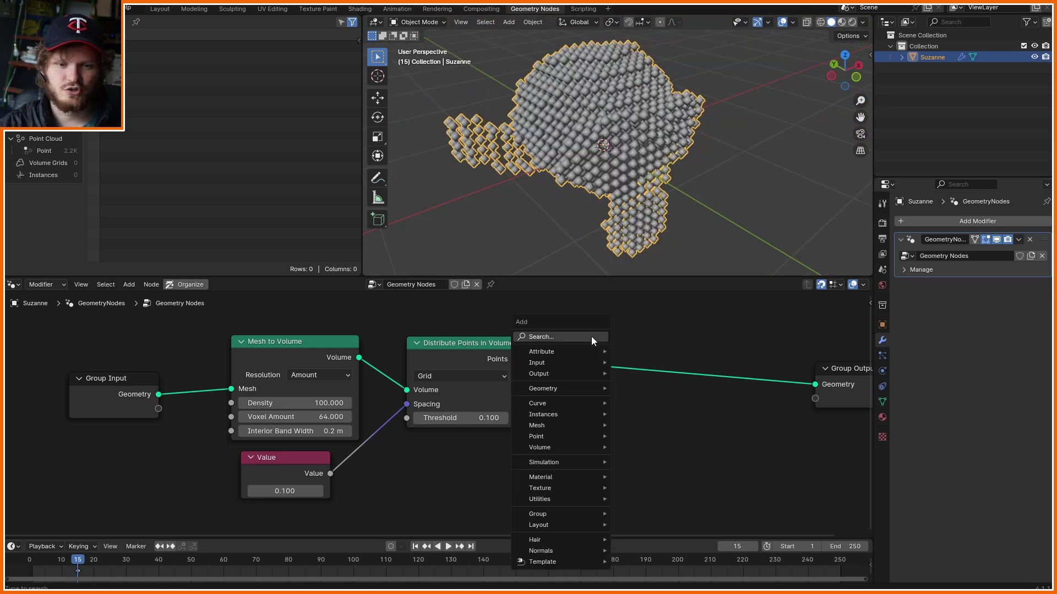
text(stat)
key(Return)
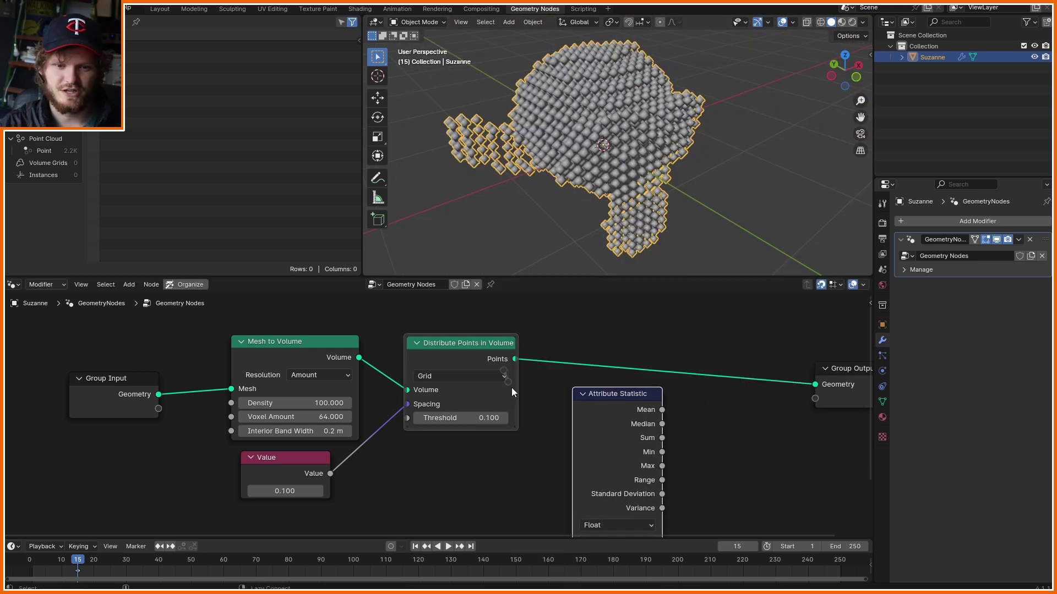
scroll(583, 351, down, 1)
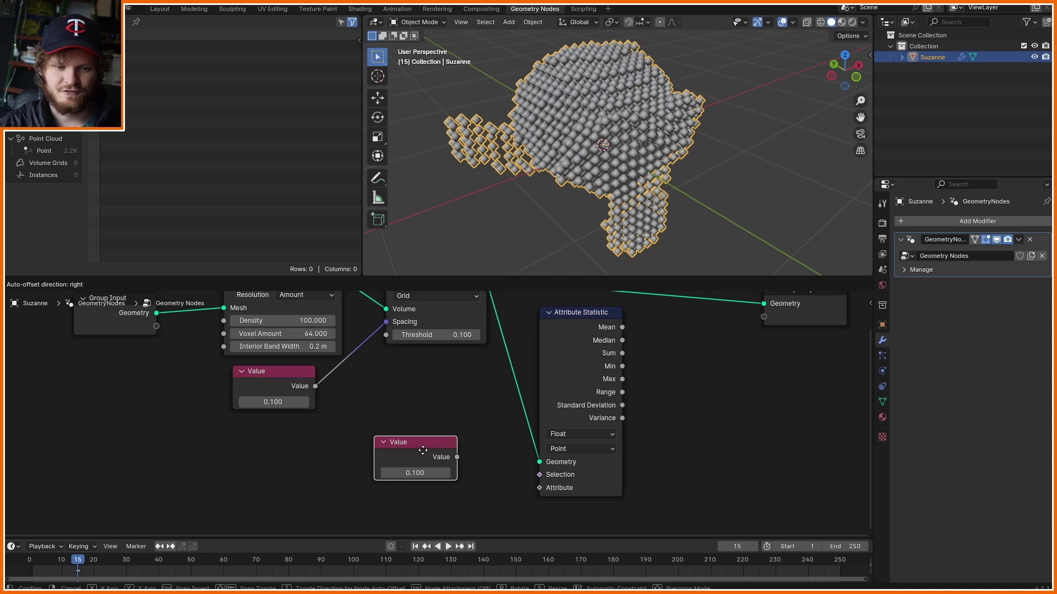
Step: Duplicate the Value node, set the copy to 1, and connect it to Attribute Statistic's Attribute input
click(426, 448)
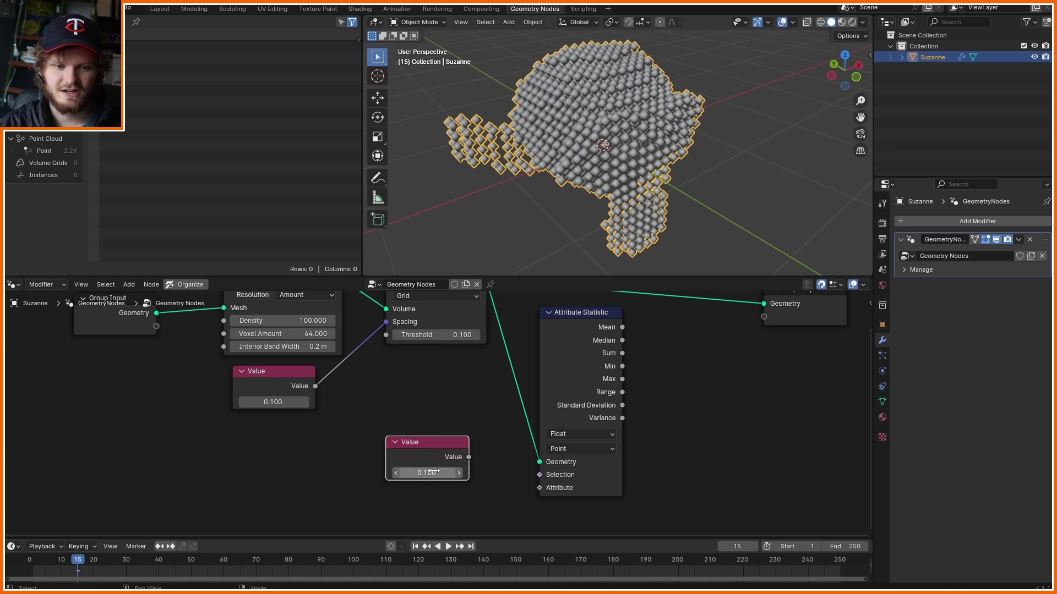
click(425, 472)
text(1)
key(Return)
scroll(500, 467, up, 7)
middle_drag(489, 474, 441, 379)
drag(441, 388, 562, 443)
scroll(563, 443, down, 3)
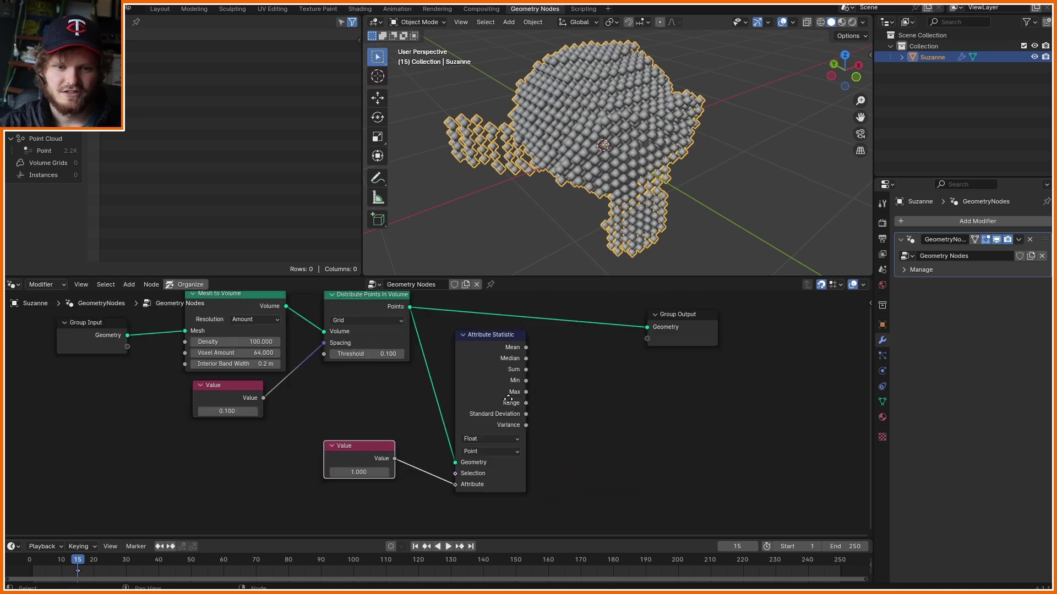
scroll(548, 364, up, 1)
Step: Add a Multiply math node fed by the Sum output of Attribute Statistic
drag(550, 359, 622, 363)
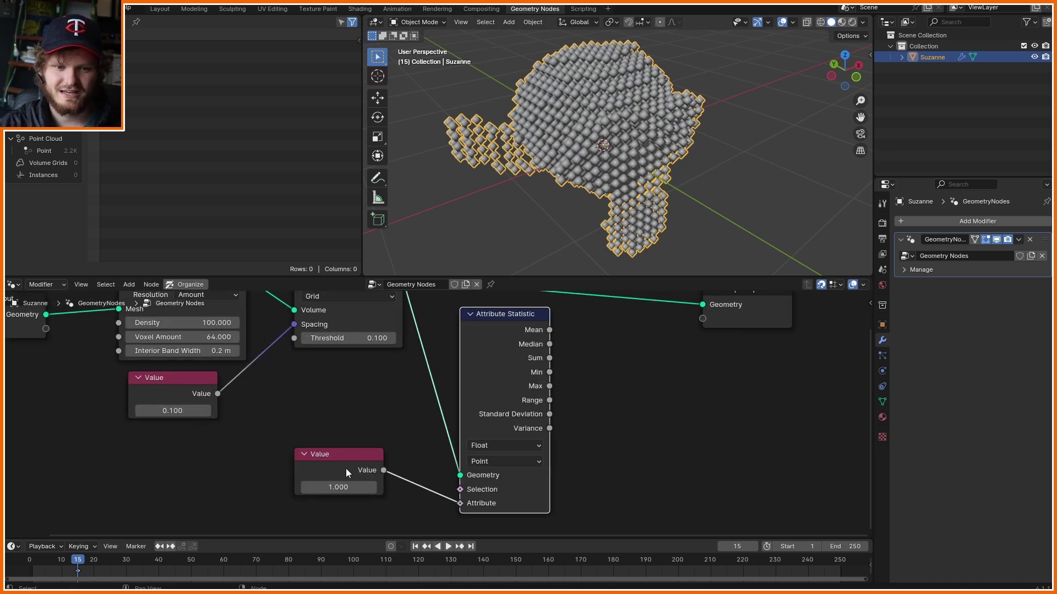
middle_drag(590, 350, 524, 377)
drag(483, 385, 571, 391)
text(mul)
key(Return)
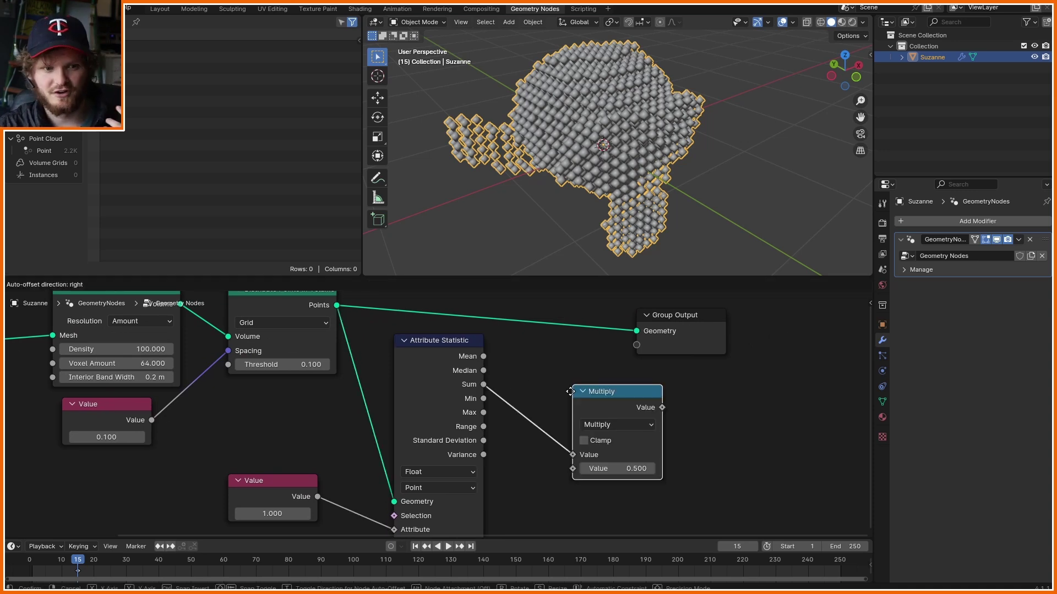
click(571, 392)
Step: Add a Power math node fed by the 0.1 spacing Value node and set its exponent to 3
drag(152, 421, 247, 408)
text(pow)
key(Return)
click(264, 457)
click(264, 457)
text(3)
key(Return)
Step: Hide the unused sockets of the Attribute Statistic node and shift the node closer to the points node
click(451, 355)
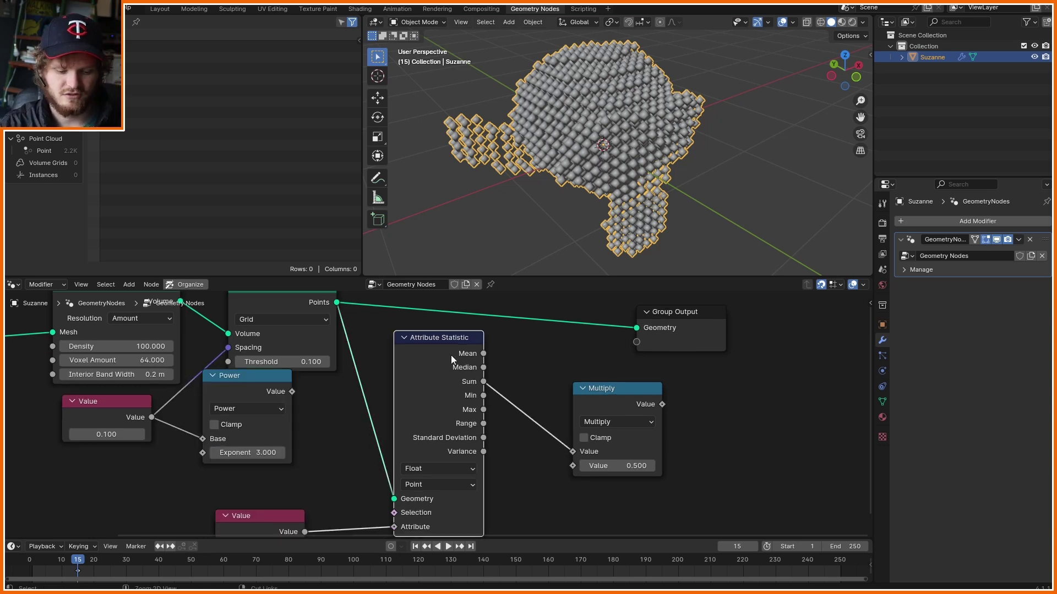
key(ctrl+h)
drag(442, 352, 416, 352)
Step: Place the Power node below Attribute Statistic and connect its result to the second value of Multiply
drag(226, 383, 390, 459)
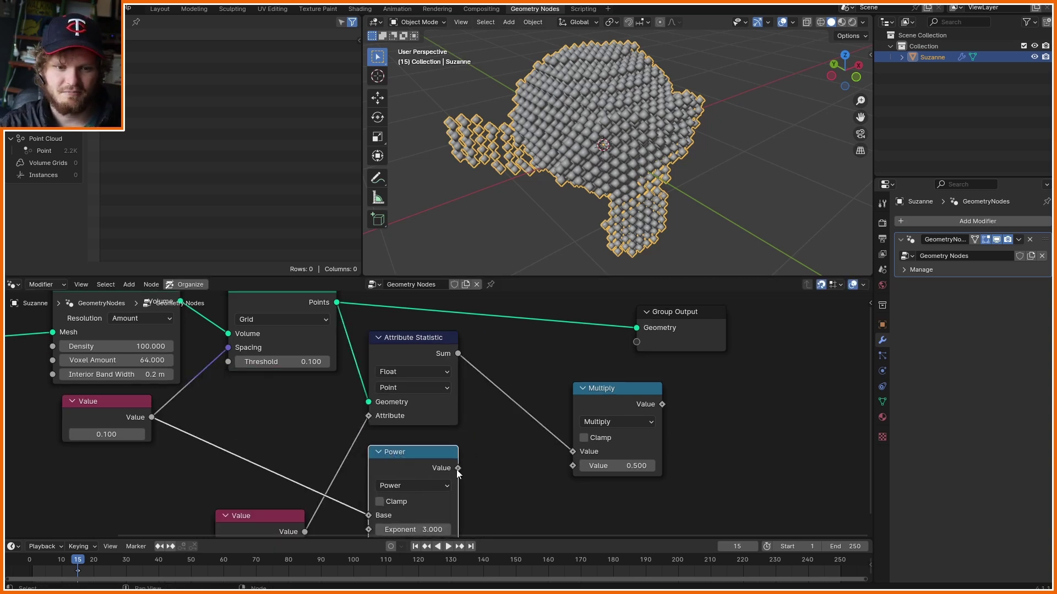
drag(458, 469, 573, 466)
middle_drag(571, 470, 418, 504)
Step: Move Group Output farther along and add a Value to String node fed by the Multiply result
drag(517, 346, 721, 334)
drag(450, 429, 553, 434)
text(value to)
key(Return)
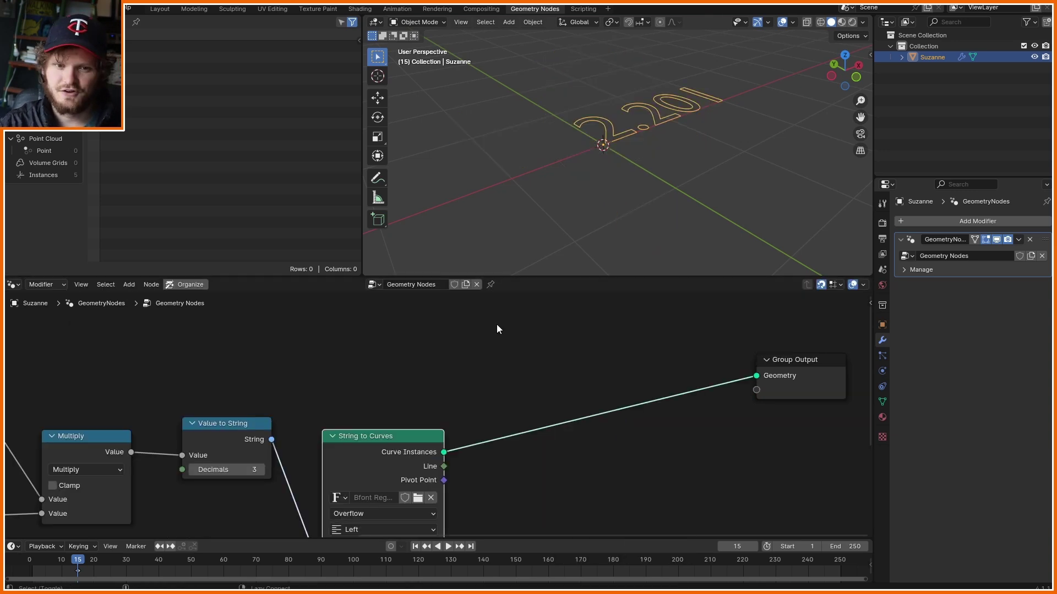
Step: Shift the volume text about 1.91 m along X with a Transform Geometry node and join it with the original mesh
scroll(577, 163, up, 3)
middle_drag(577, 163, 853, 58)
click(845, 61)
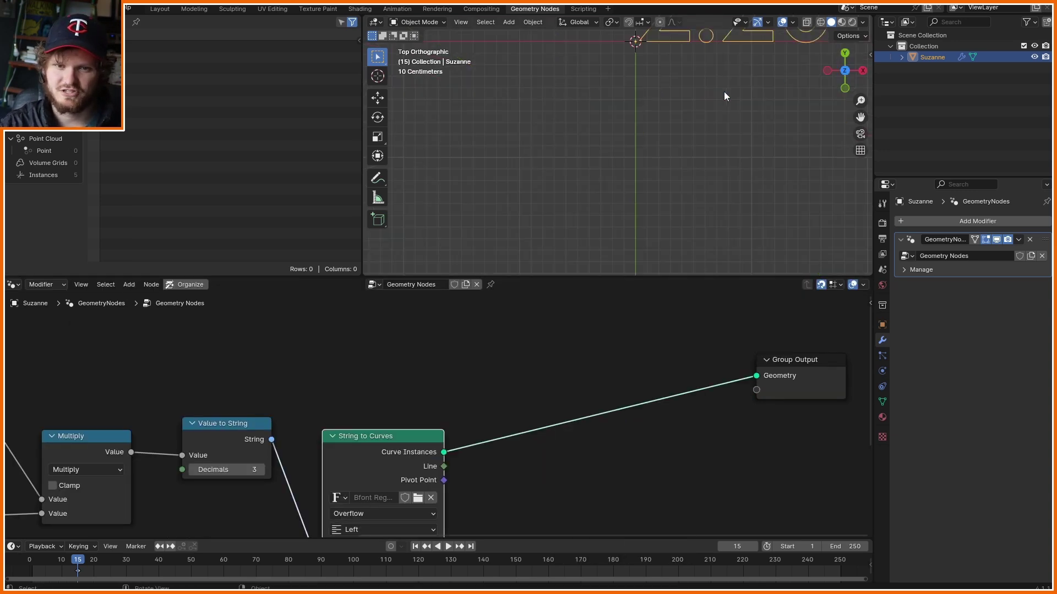
shift+middle_drag(724, 91, 599, 196)
drag(569, 396, 605, 396)
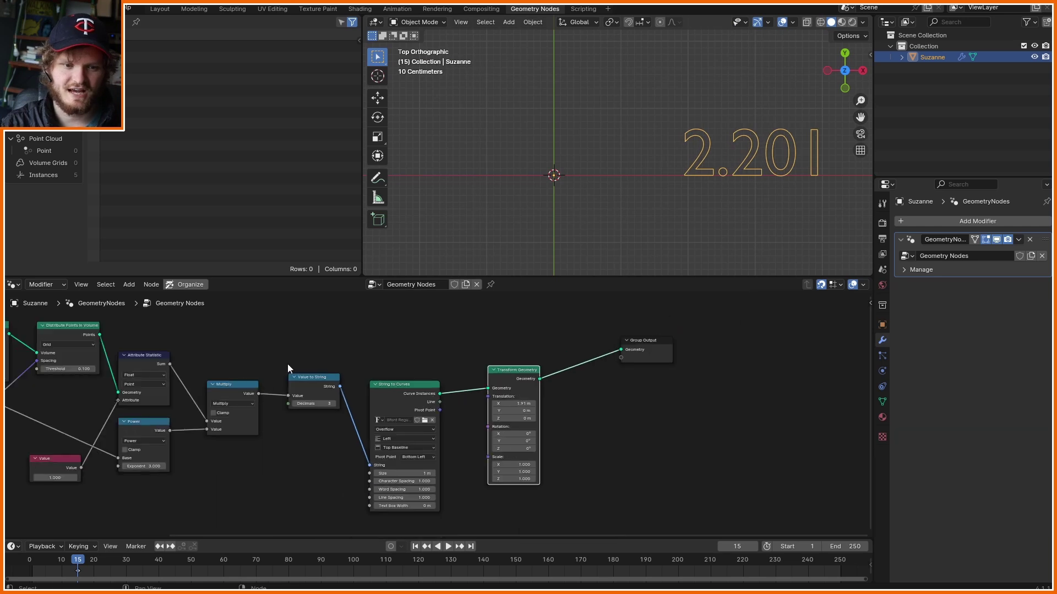
drag(794, 395, 779, 395)
middle_drag(636, 176, 616, 96)
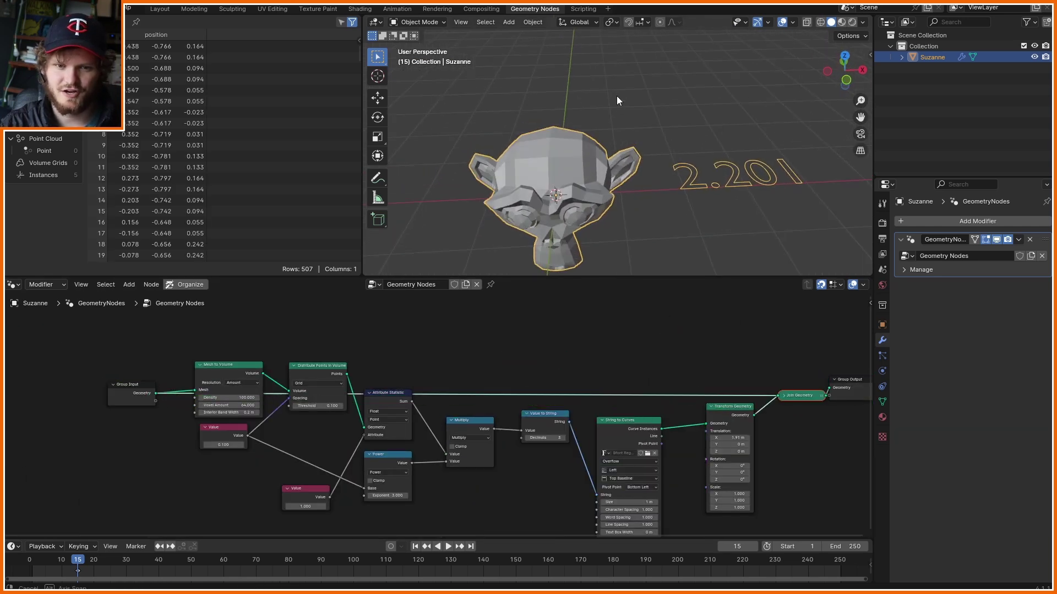
Step: Try scaling up the whole monkey mesh in Edit Mode to test the volume text, and undo the scaling
key(Tab)
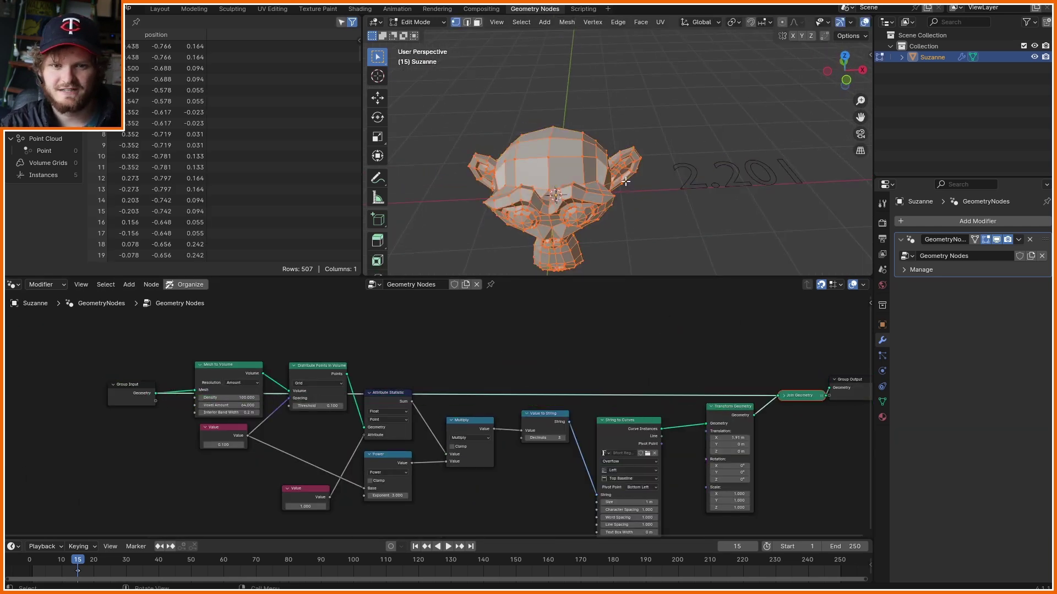
key(s)
right_click(664, 179)
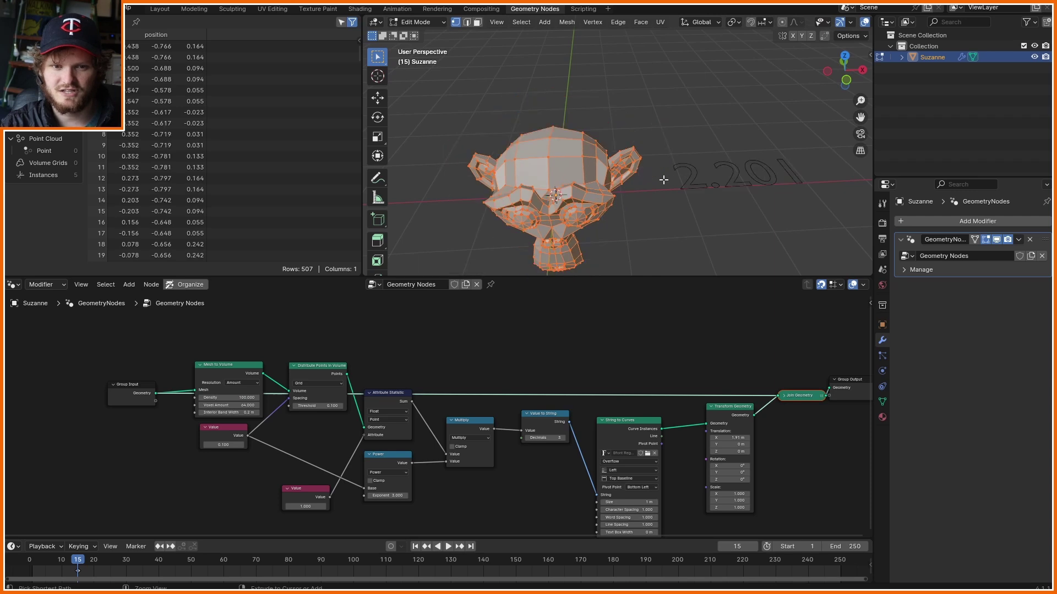
key(s)
click(670, 121)
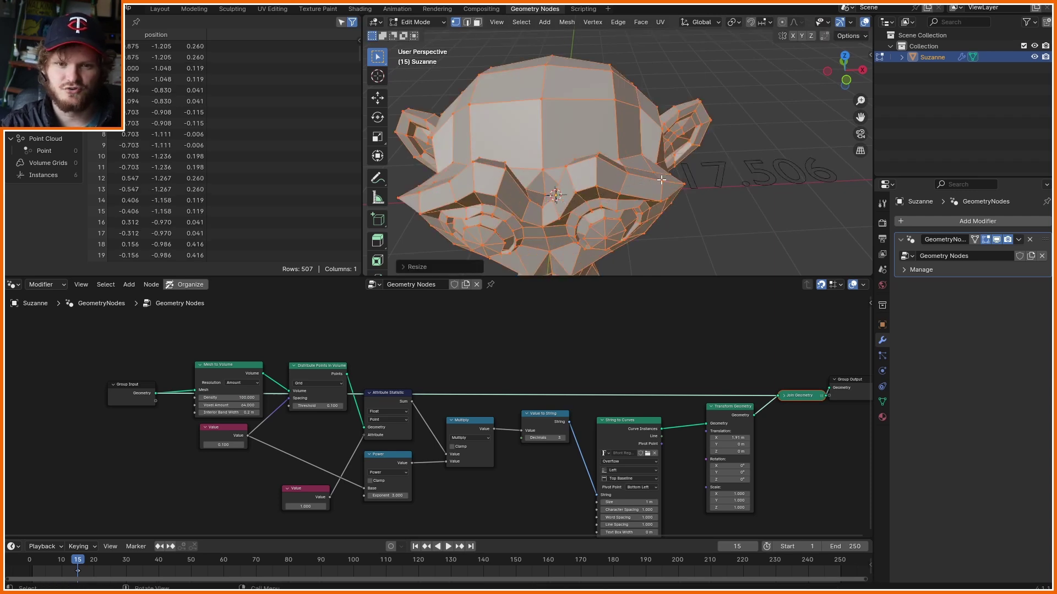
key(ctrl+z)
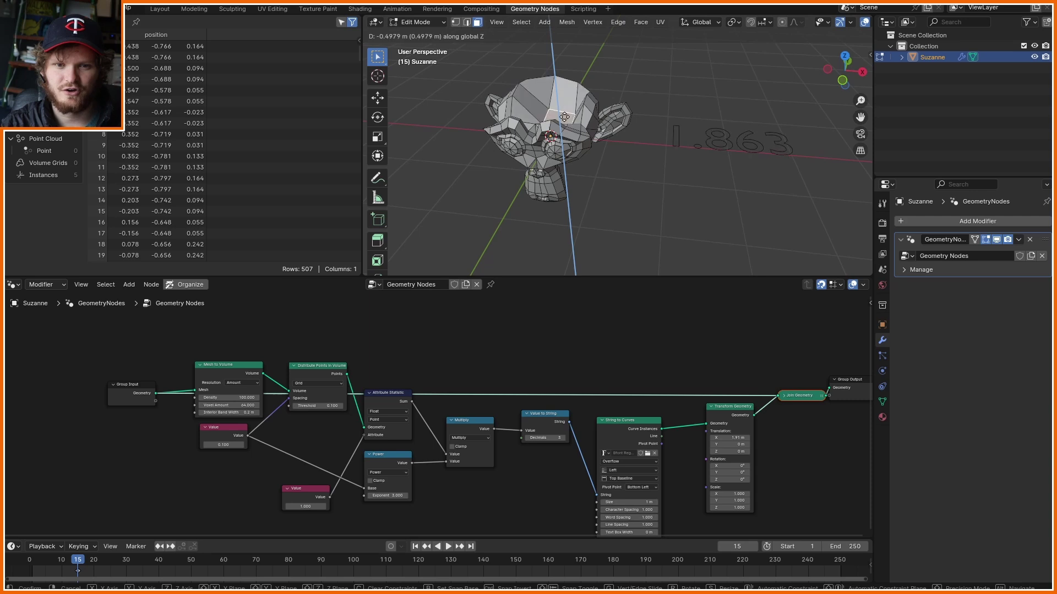
Step: Try moving the selected forehead face along global Z, undo the move and return to Object Mode
click(636, 110)
key(ctrl+z)
key(Tab)
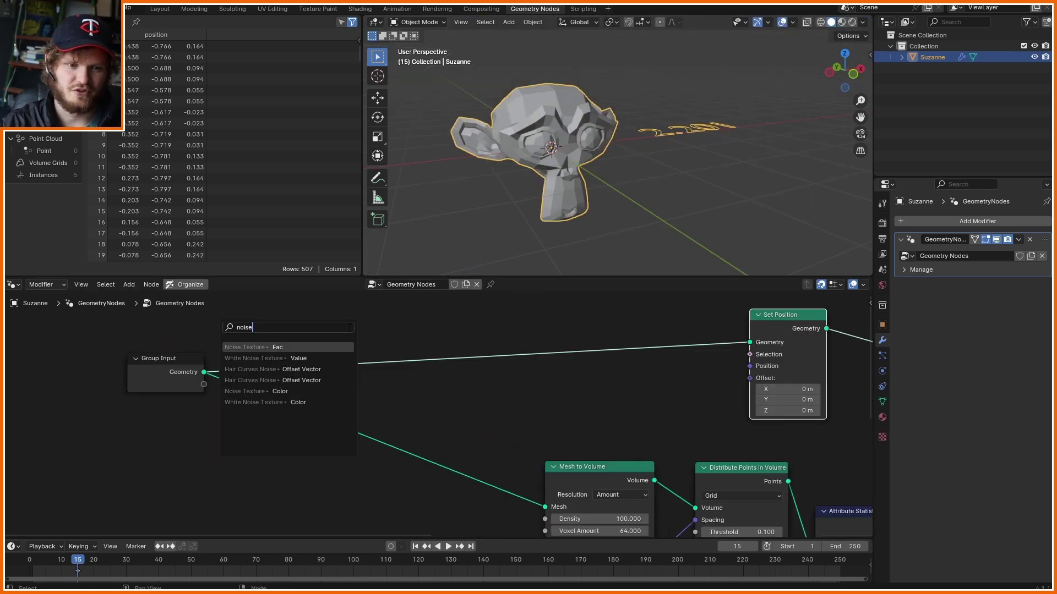
Step: Drive the Set Position offset with Noise Texture color minus 0.5 and feed the displaced geometry into Mesh to Volume
key(Down)
key(Down)
key(Down)
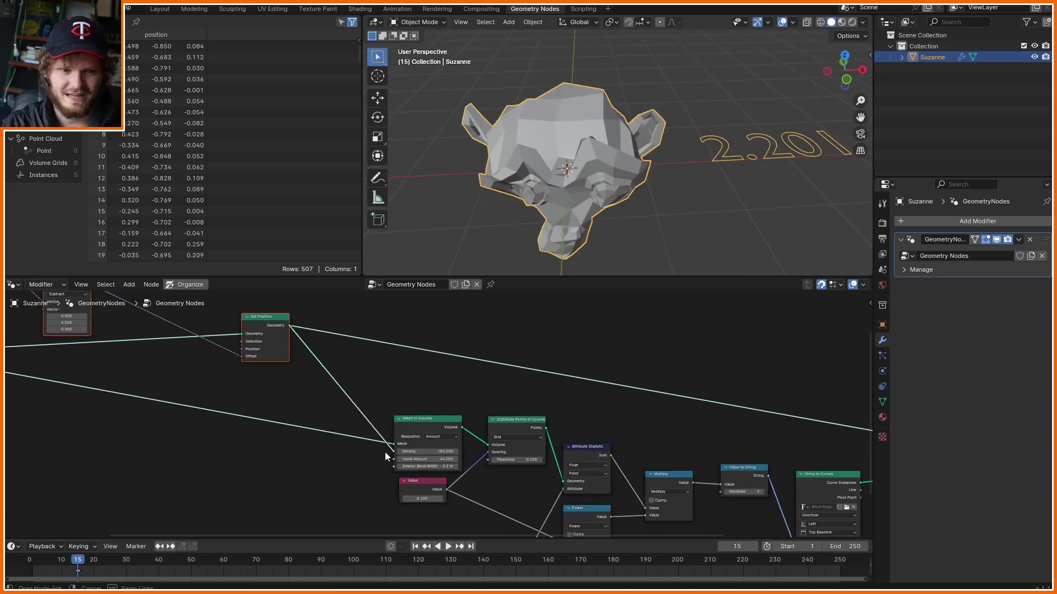
drag(387, 456, 394, 444)
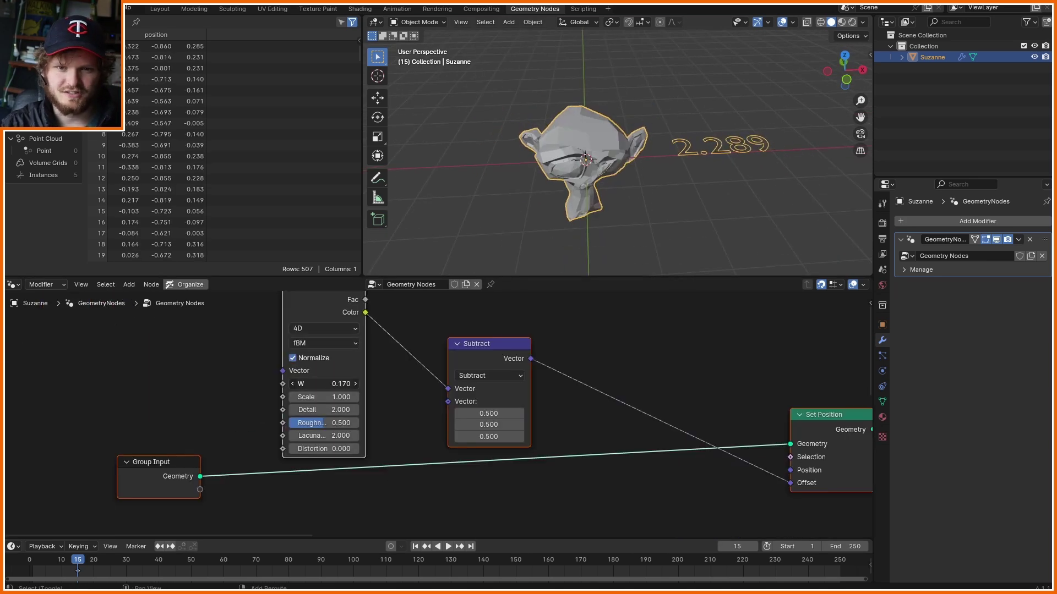
Step: Drive the 4D noise's W with Scene Time seconds and play the animation, annotating near the displayed volume
mouse_move(314, 383)
mouse_down()
mouse_move(364, 383)
mouse_move(319, 384)
mouse_up()
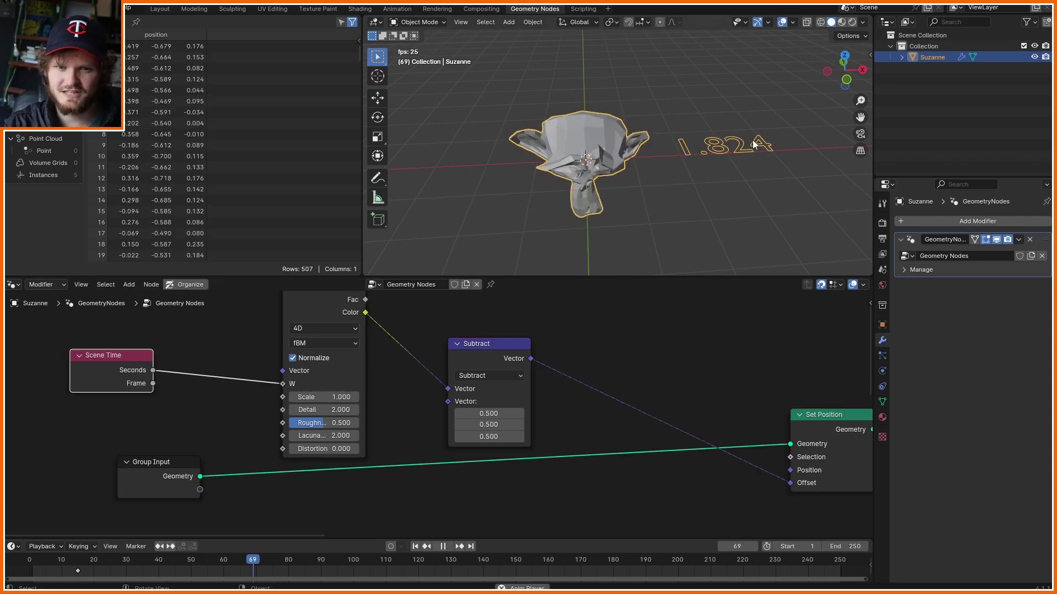
key(d)
mouse_move(692, 164)
mouse_down()
mouse_move(711, 170)
mouse_move(747, 121)
mouse_move(685, 177)
mouse_up()
right_drag(642, 164, 647, 161)
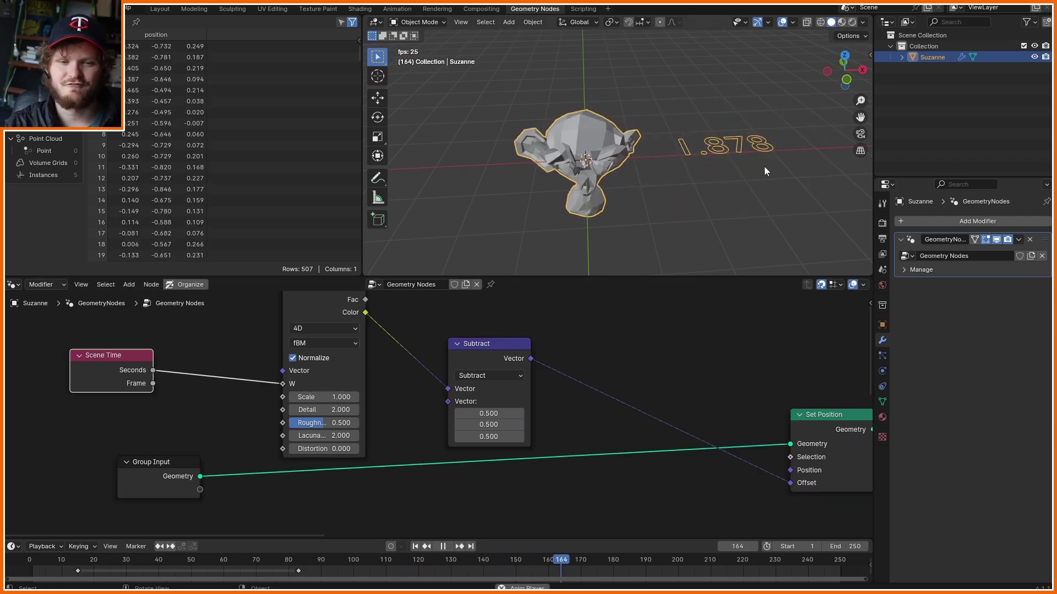
key(space)
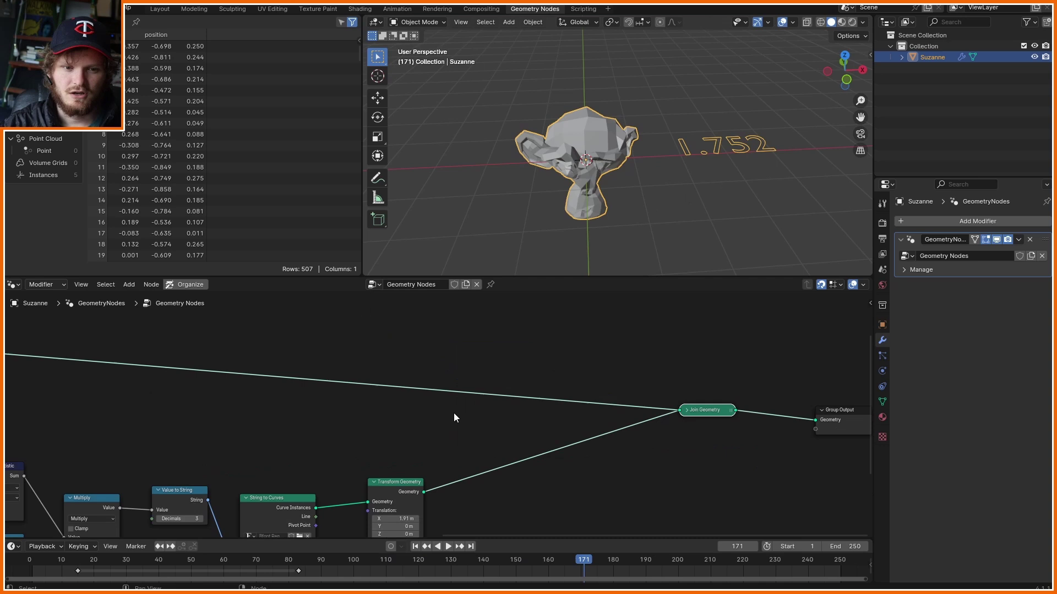
Step: Insert a Scale Elements node into the displaced mesh link ahead of Join Geometry
key(shift+a)
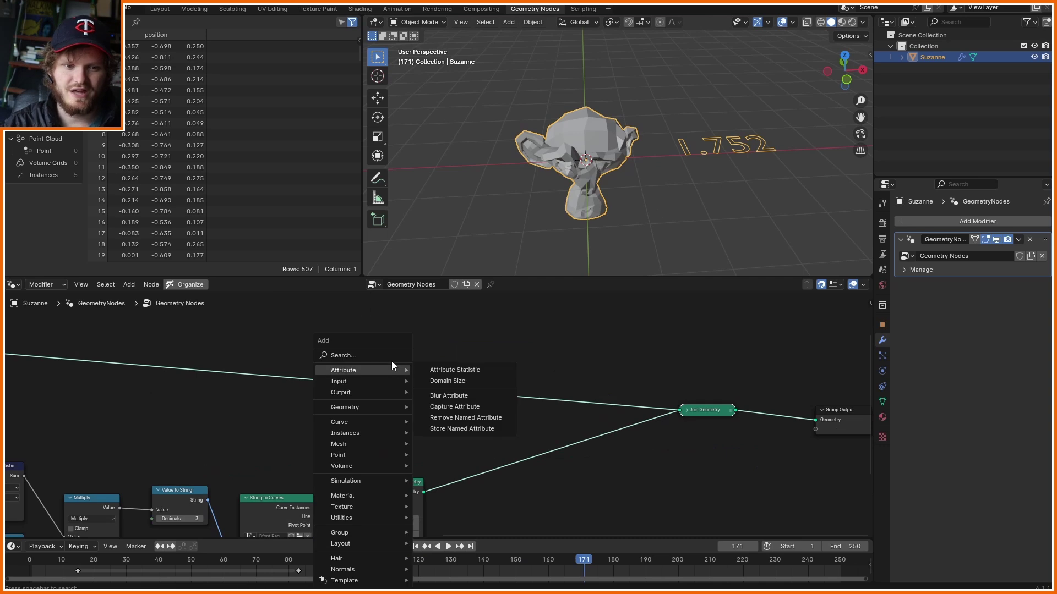
text(sca)
click(473, 385)
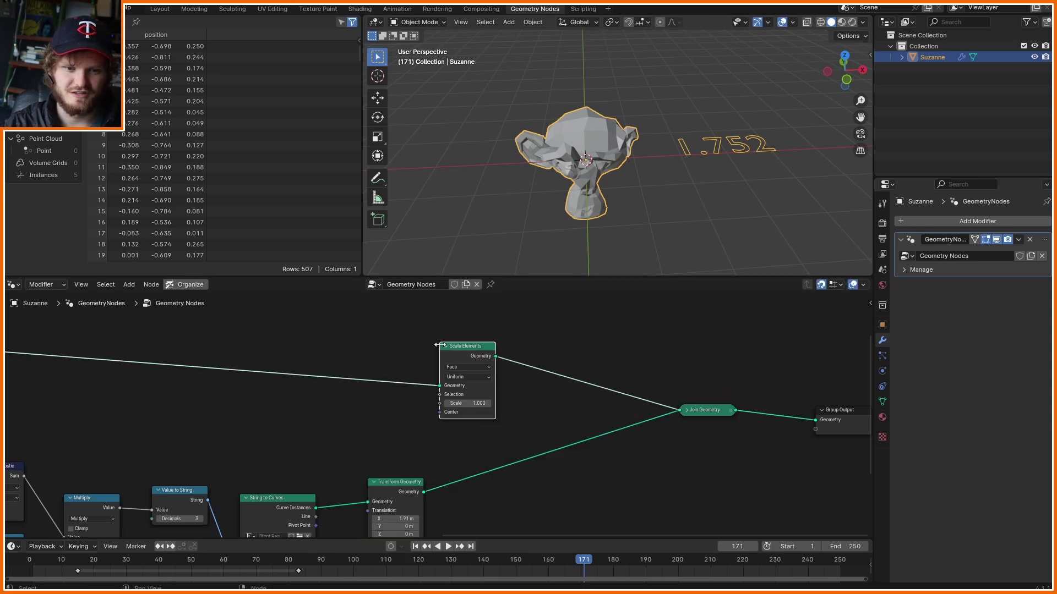
Step: Annotate the ratio 2.2 / 1.7 > 1 and a box around the head in the viewport, and erase the notes
drag(689, 161, 692, 159)
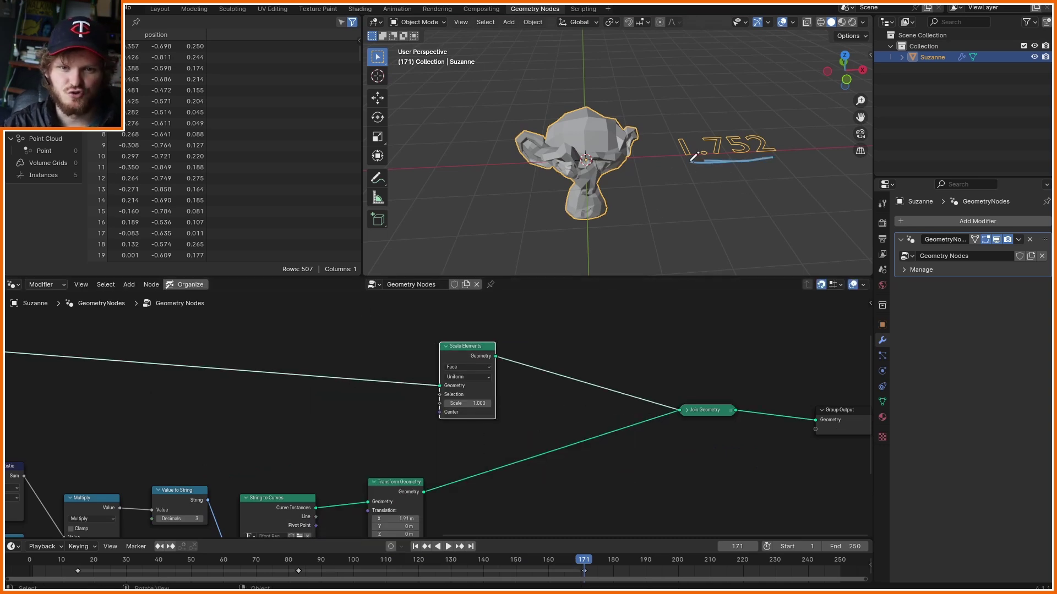
middle_drag(777, 182, 611, 115)
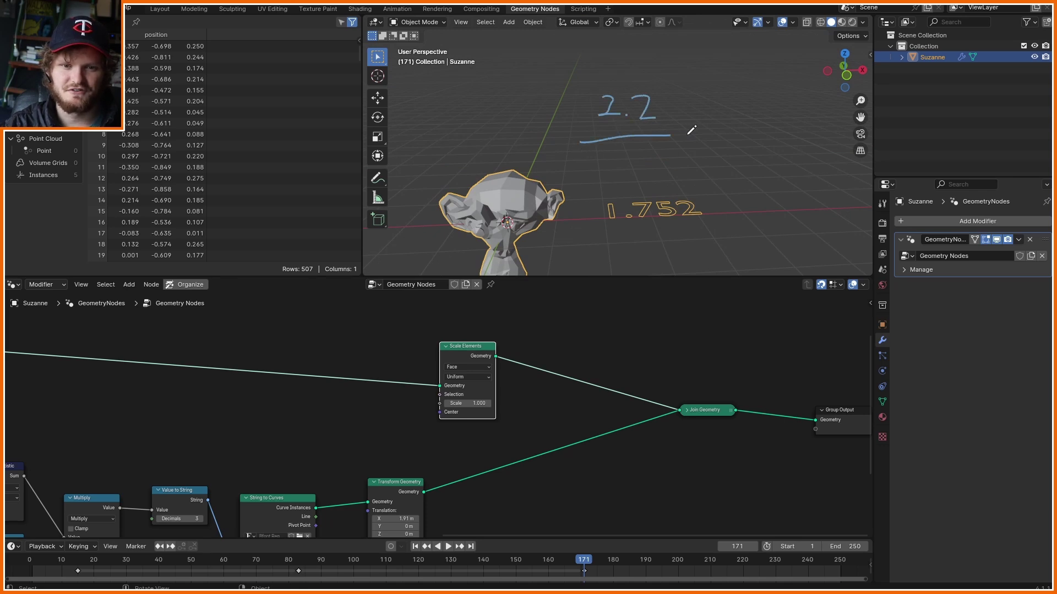
drag(640, 145, 640, 158)
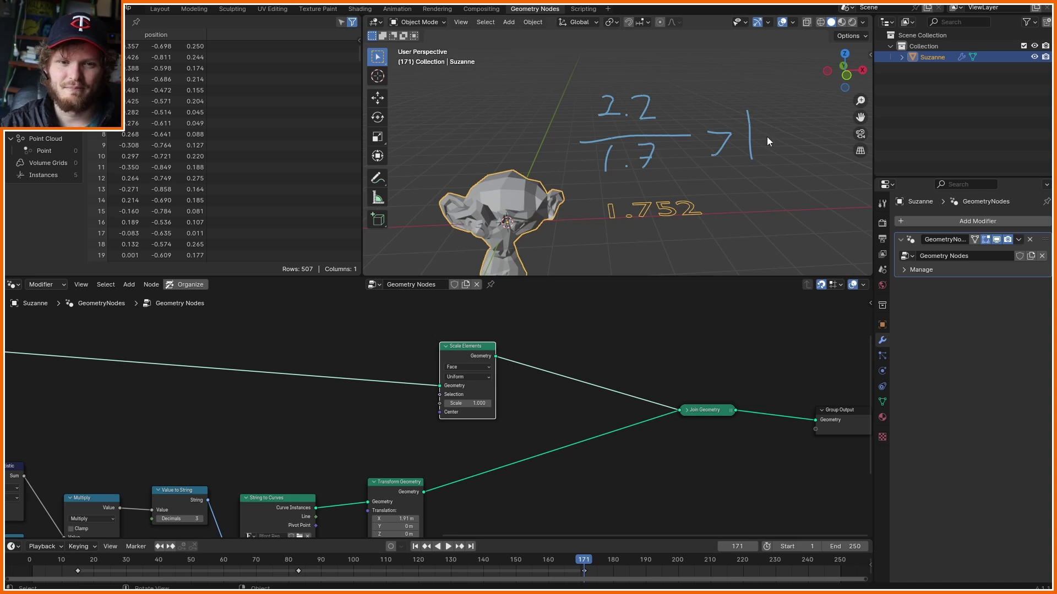
middle_drag(513, 222, 462, 257)
mouse_move(461, 258)
mouse_down()
mouse_move(471, 145)
mouse_move(498, 255)
mouse_up()
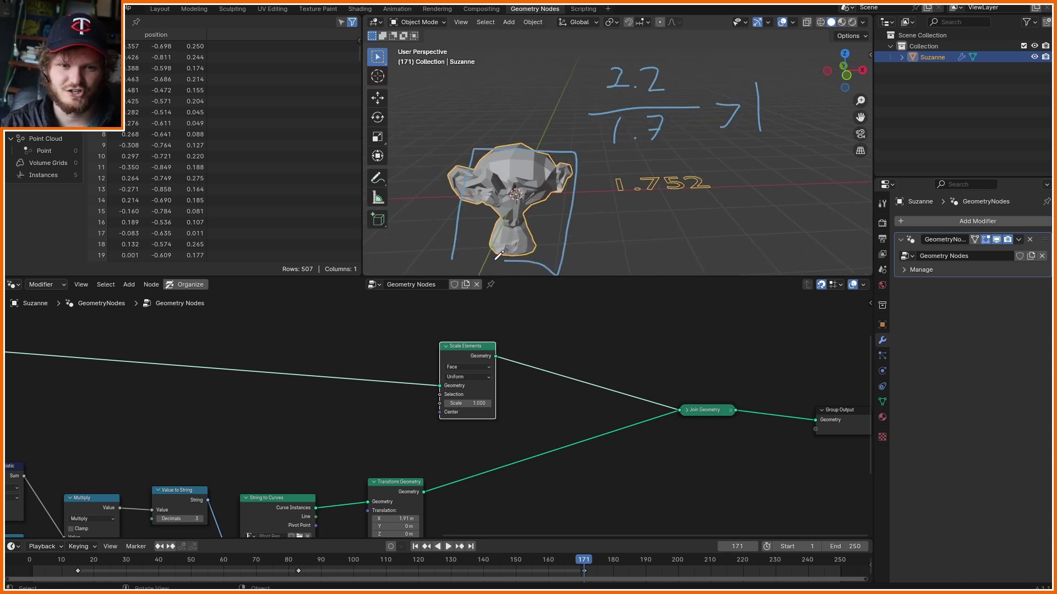
middle_drag(569, 137, 571, 163)
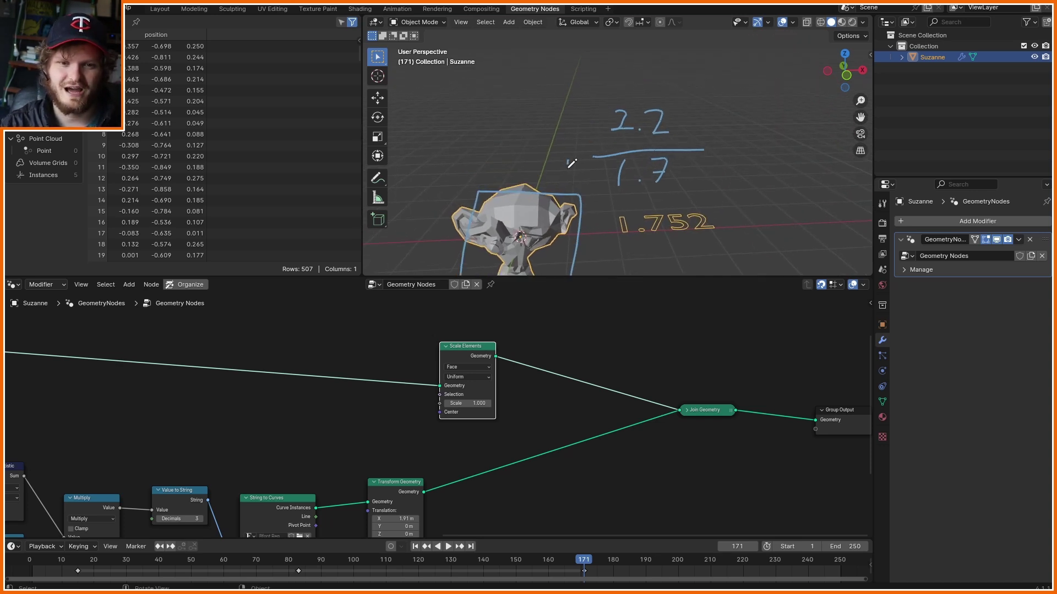
ctrl+drag(554, 101, 788, 159)
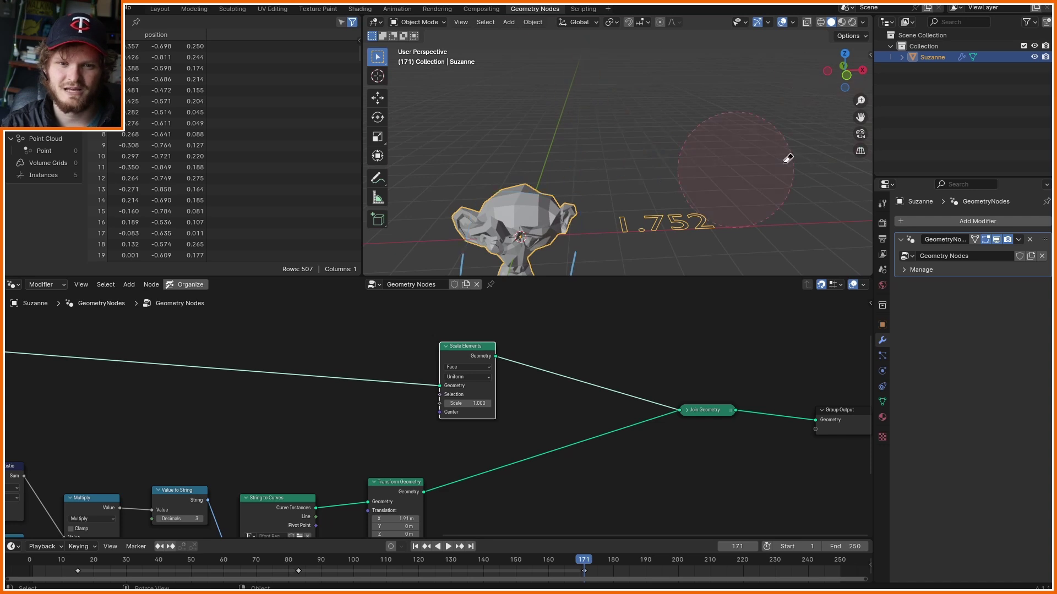
Step: Add a Divide math node that divides 2.2 by the Multiply result and place it above Value to String
key(shift+a)
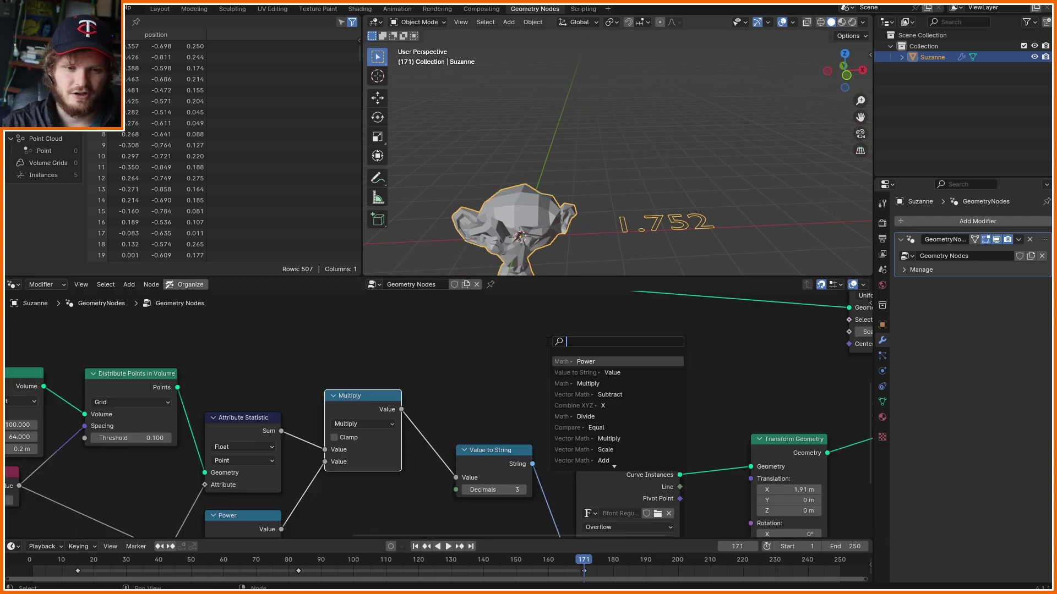
text(divi)
key(Return)
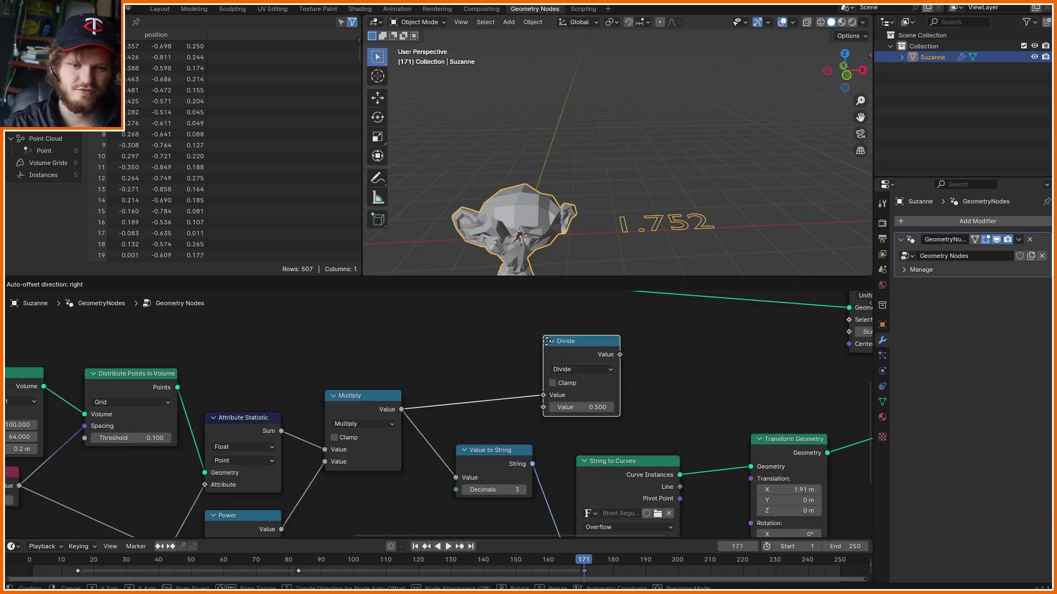
click(514, 347)
key(alt+s)
click(562, 395)
text(2.2)
key(Return)
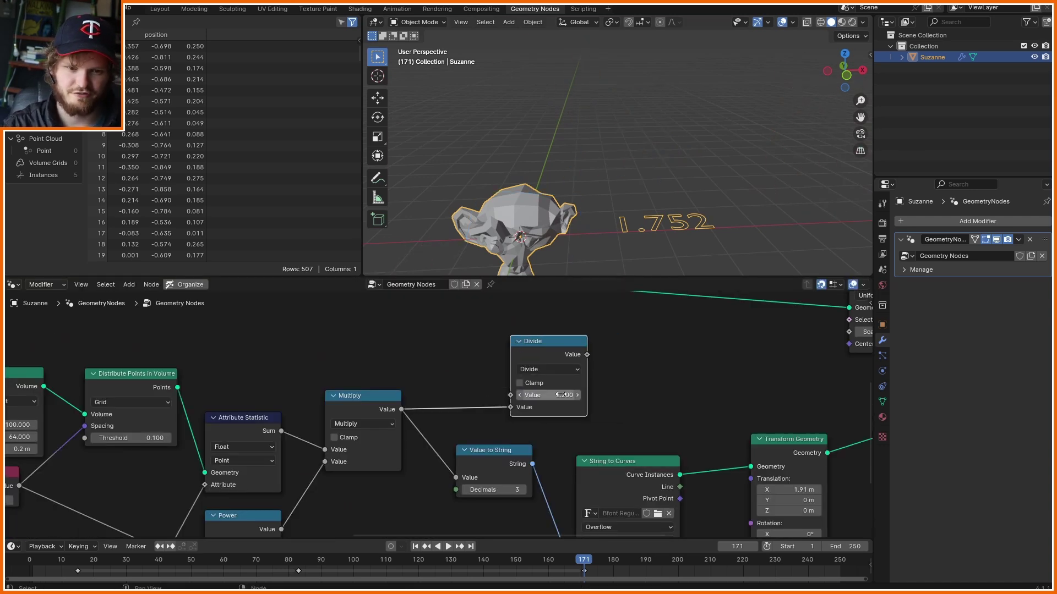
drag(577, 408, 522, 407)
Step: Add a Power node after Divide with exponent 1/3 and connect its result to the Scale of Scale Elements
drag(533, 355, 596, 348)
text(pow)
key(Return)
click(596, 348)
click(628, 408)
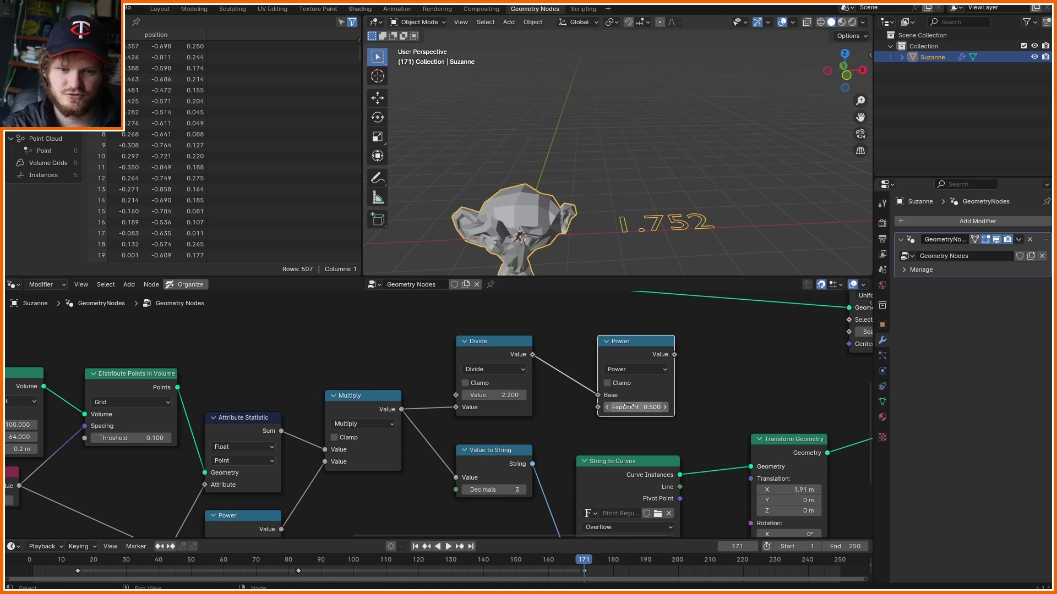
text(1/3)
key(Return)
middle_drag(681, 357, 402, 425)
drag(396, 422, 573, 404)
key(KP_Decimal)
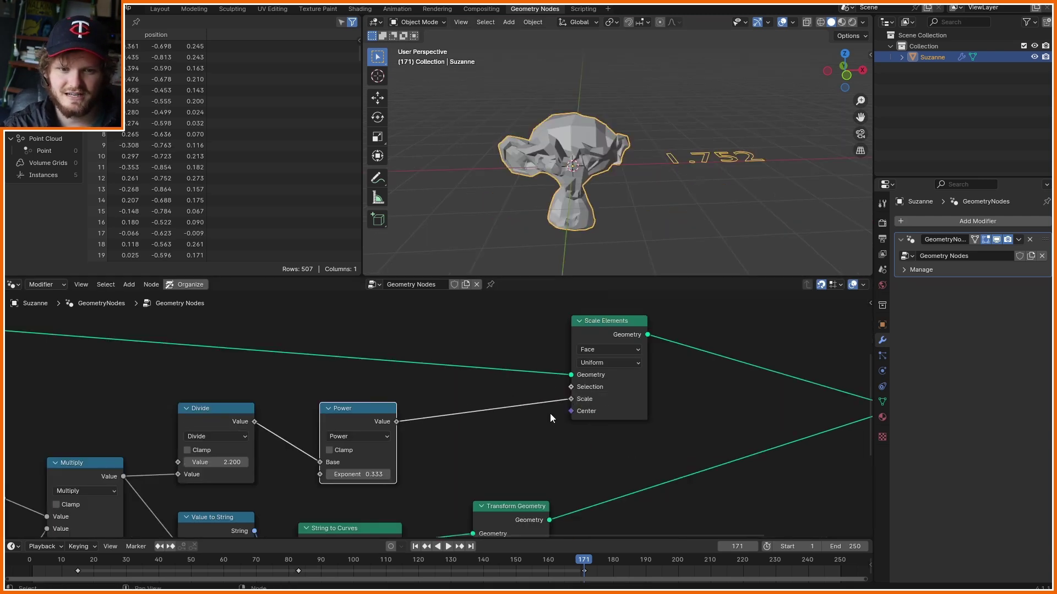
Step: Spread out the output, scaling and text nodes to free room after the volume-calculating nodes
scroll(513, 412, down, 8)
middle_drag(814, 461, 712, 455)
drag(712, 454, 564, 366)
key(g)
click(736, 367)
middle_drag(466, 507, 521, 454)
key(g)
drag(515, 453, 330, 452)
click(261, 438)
key(g)
click(485, 448)
Step: Move Value to String below Divide and add a shared reroute on the two links leaving Multiply
drag(715, 482, 269, 195)
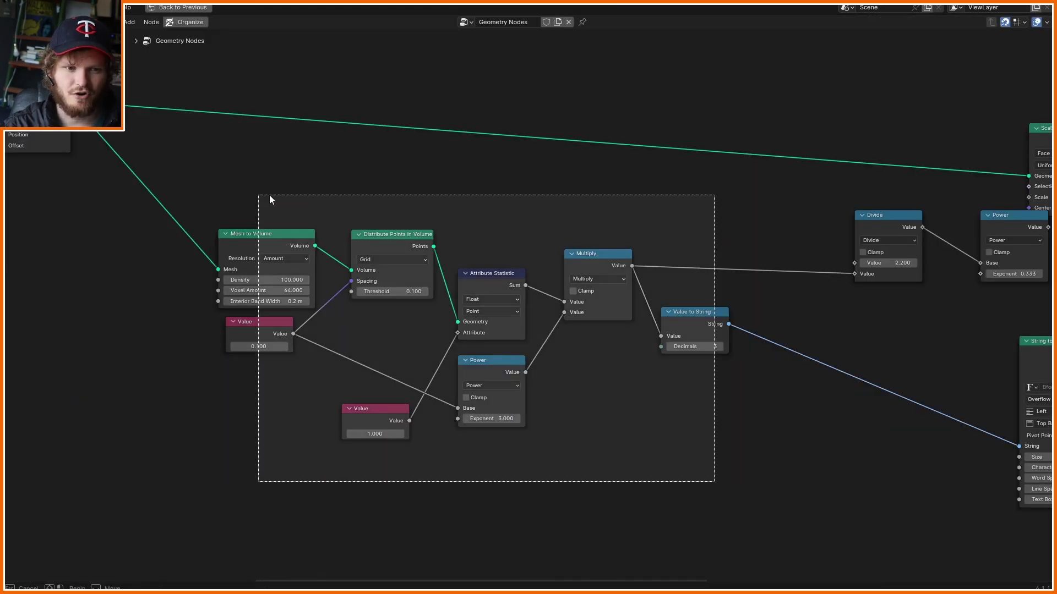
middle_drag(341, 295, 366, 325)
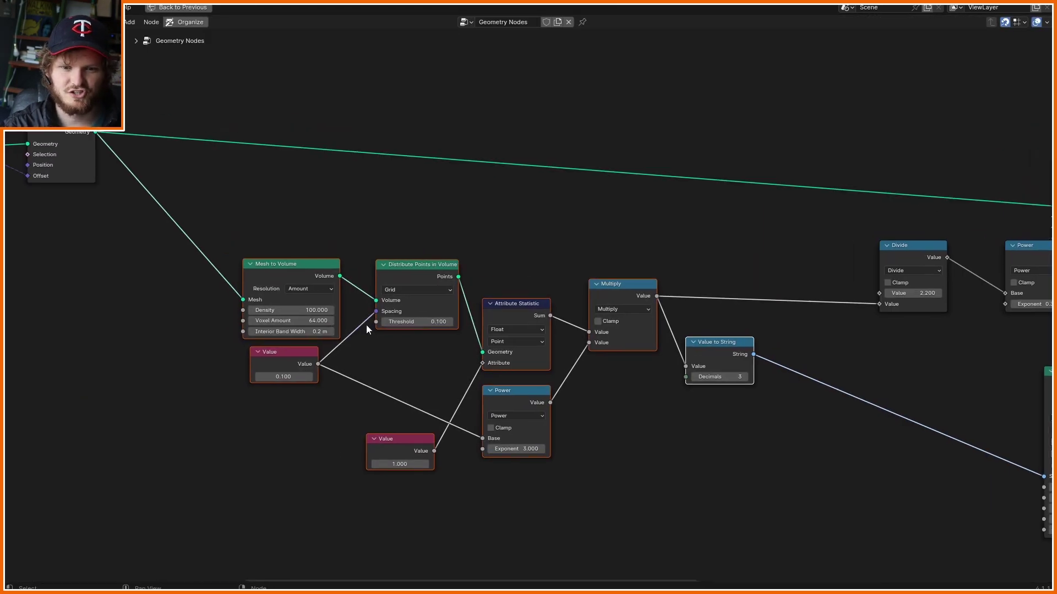
click(716, 366)
key(g)
click(871, 386)
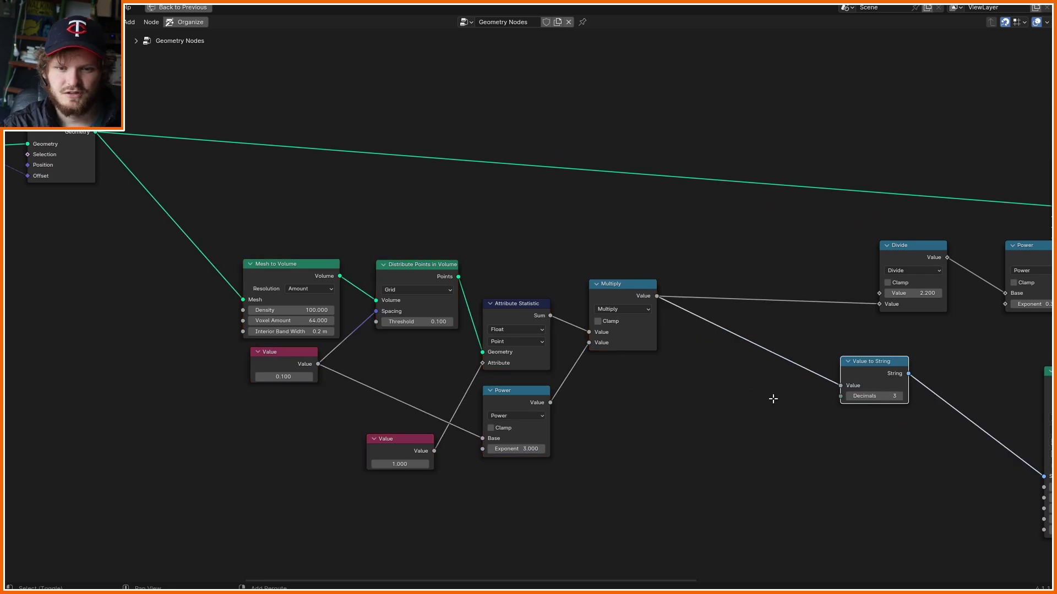
shift+right_drag(771, 398, 762, 286)
Step: Group the nodes from Mesh to Volume through Multiply into a node group named "volume calculator"
drag(670, 491, 222, 245)
key(ctrl+g)
key(Tab)
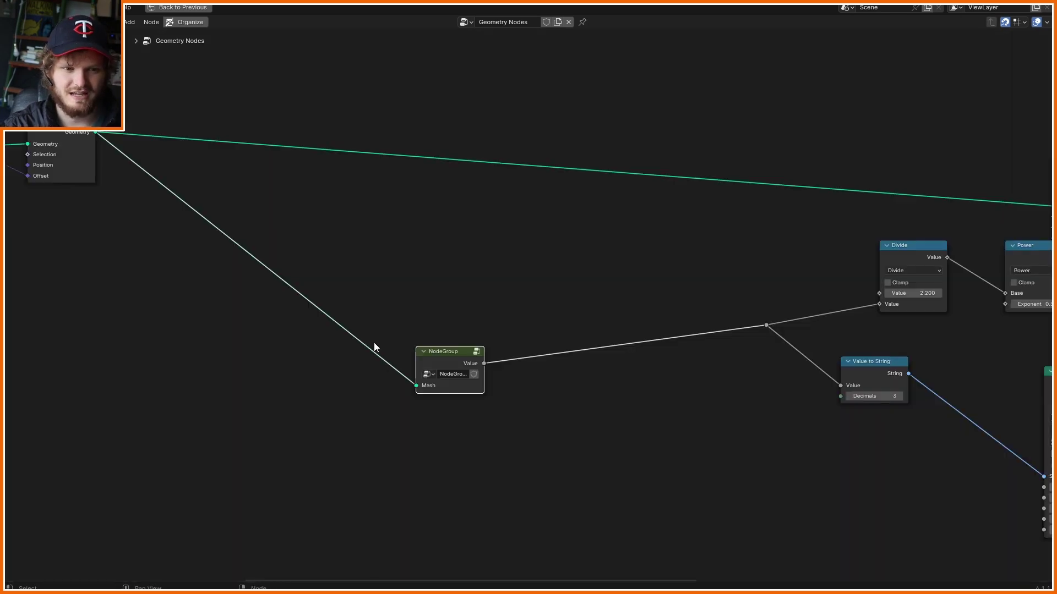
scroll(375, 342, up, 2)
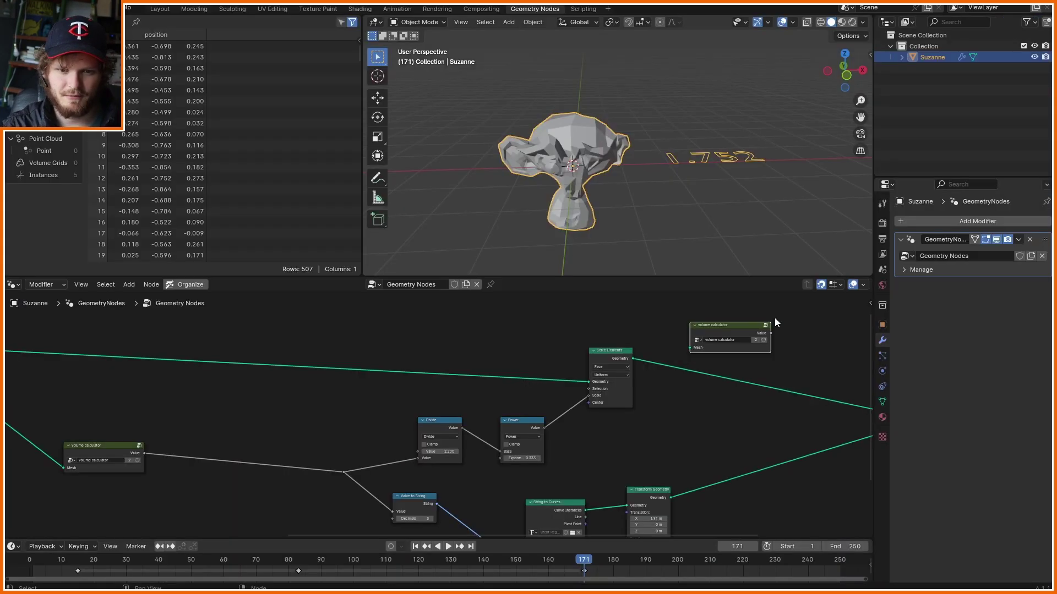
Step: Connect the Scale Elements geometry to the Mesh input of the duplicated volume calculator node
scroll(777, 318, up, 3)
middle_drag(777, 318, 326, 412)
alt+right_drag(295, 431, 537, 388)
scroll(537, 388, down, 2)
middle_drag(472, 388, 421, 293)
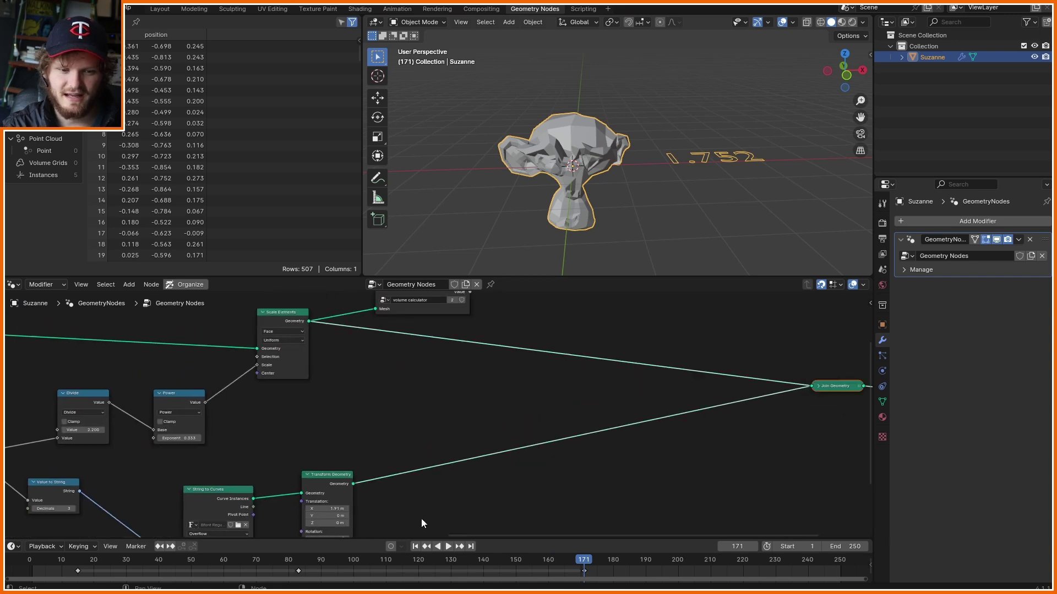
Step: Move String to Curves, Transform Geometry and Value to String closer to Join Geometry
drag(396, 500, 192, 483)
key(g)
click(592, 432)
drag(110, 513, 39, 485)
key(g)
click(483, 389)
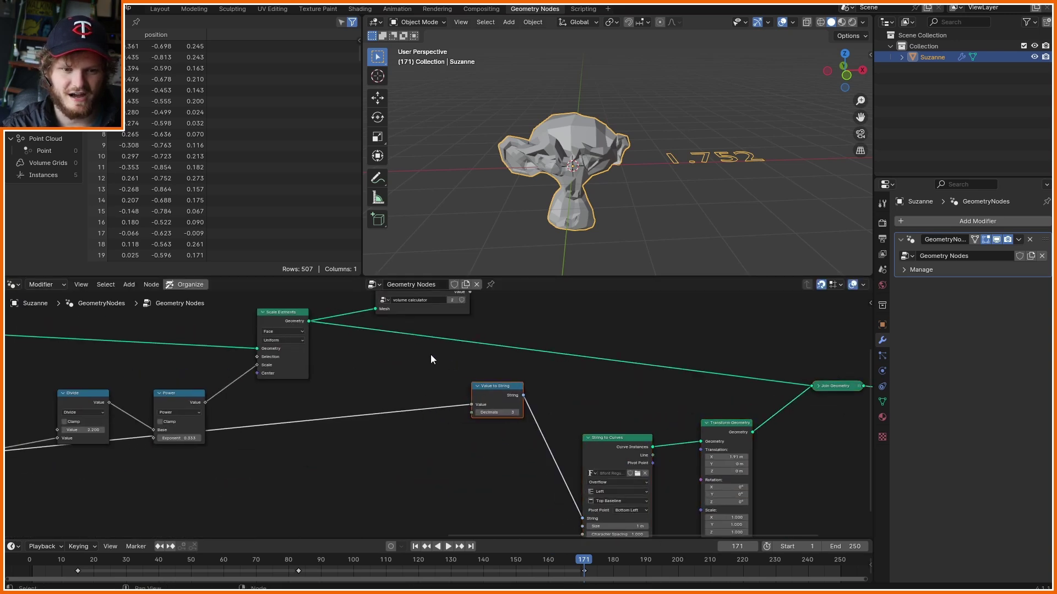
Step: Connect the second volume calculator's value to Value to String and play the animation to check the displayed volume
middle_drag(430, 354, 437, 451)
drag(475, 388, 478, 500)
key(space)
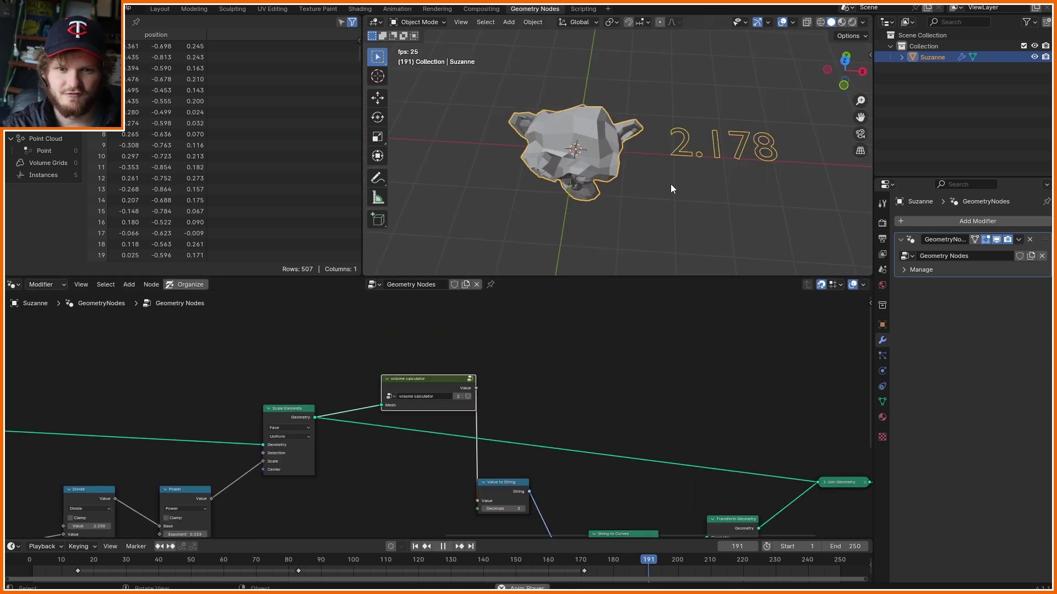
middle_drag(670, 184, 645, 96)
key(space)
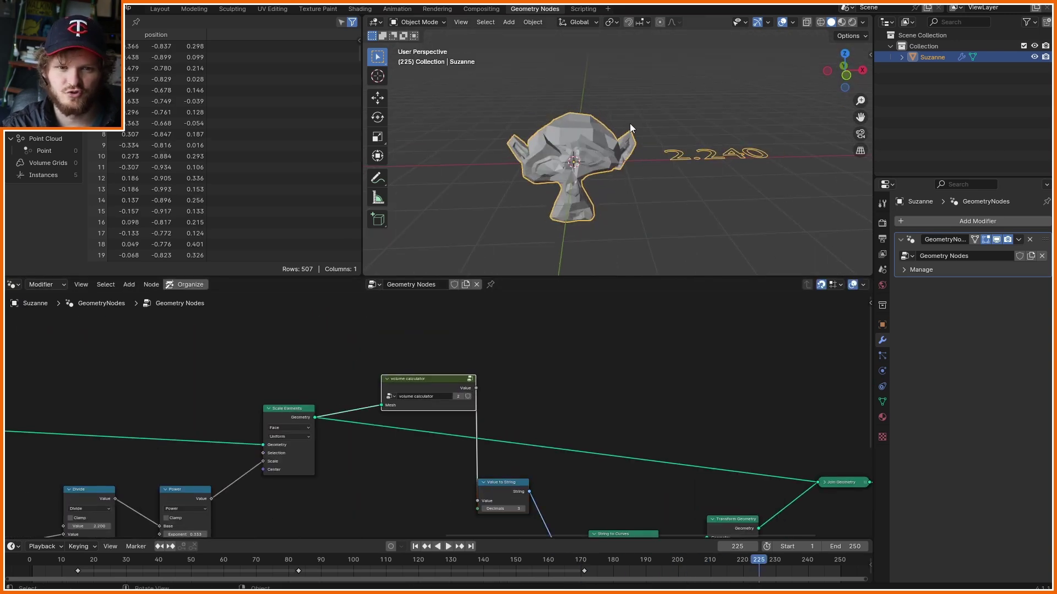
Step: Duplicate the vector Subtract node onto the link to Set Position's Offset, change its operation to Scale, and set the scale to 5
middle_drag(85, 458, 725, 428)
middle_drag(82, 409, 708, 419)
scroll(462, 388, up, 1)
click(477, 330)
key(shift+d)
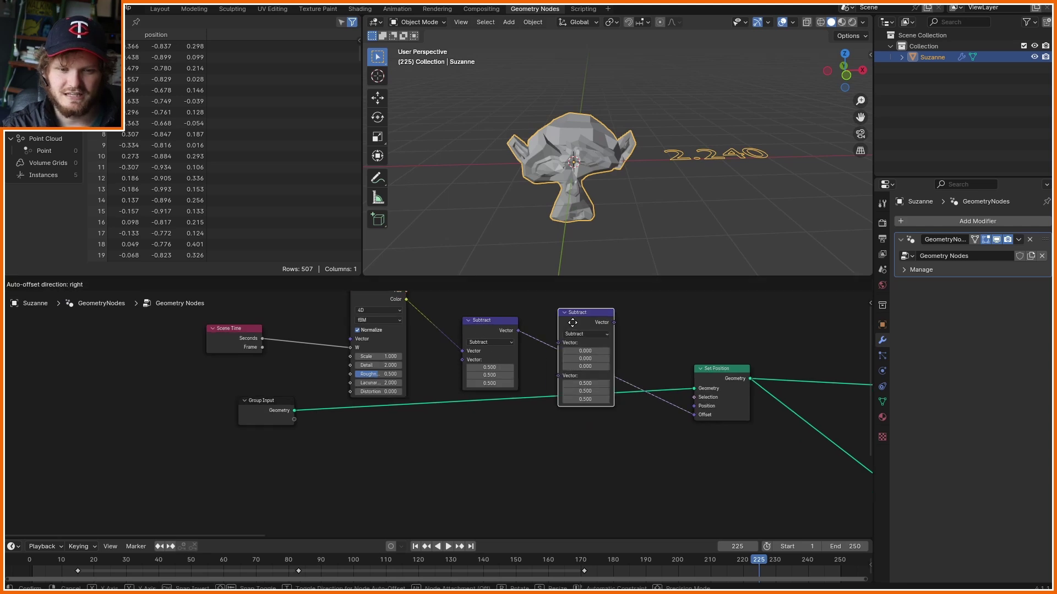
click(572, 322)
click(576, 334)
click(583, 474)
click(586, 351)
text(5)
key(Return)
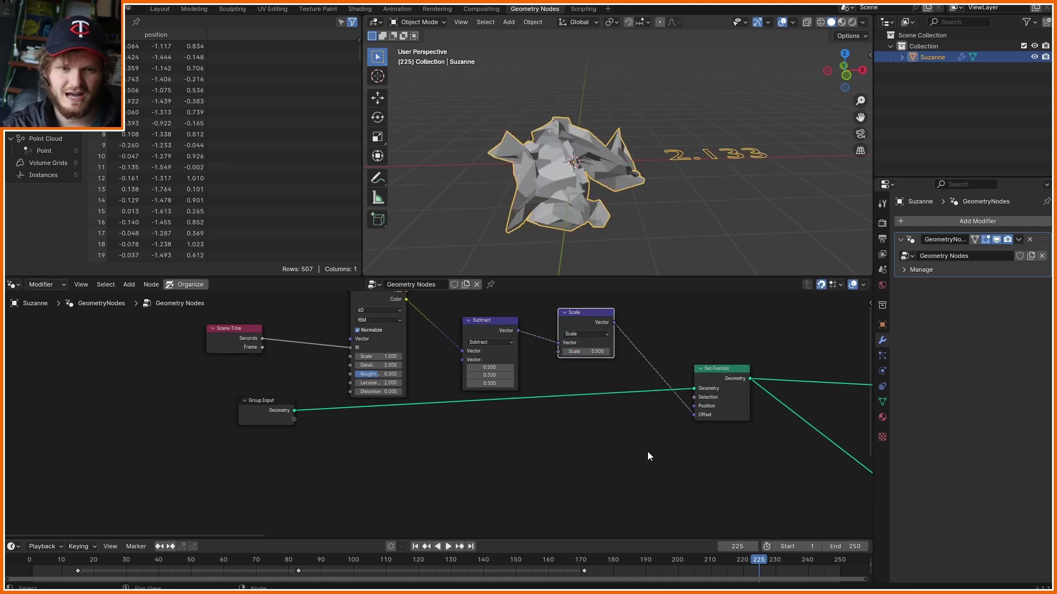
Step: Play the animation to check the displayed volume with the stronger noise deformation
middle_drag(587, 160, 586, 193)
key(space)
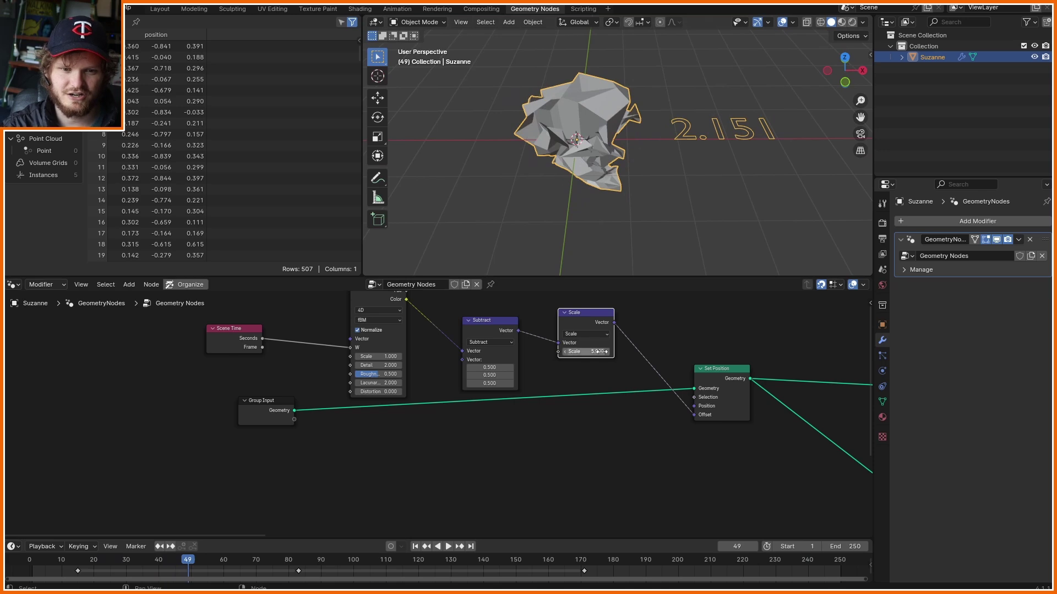
key(space)
Step: Inside the volume calculator group, set the Value feeding Spacing and Power to 0.1/3 and play the animation to check the volume
middle_drag(754, 437, 329, 369)
click(589, 438)
key(Tab)
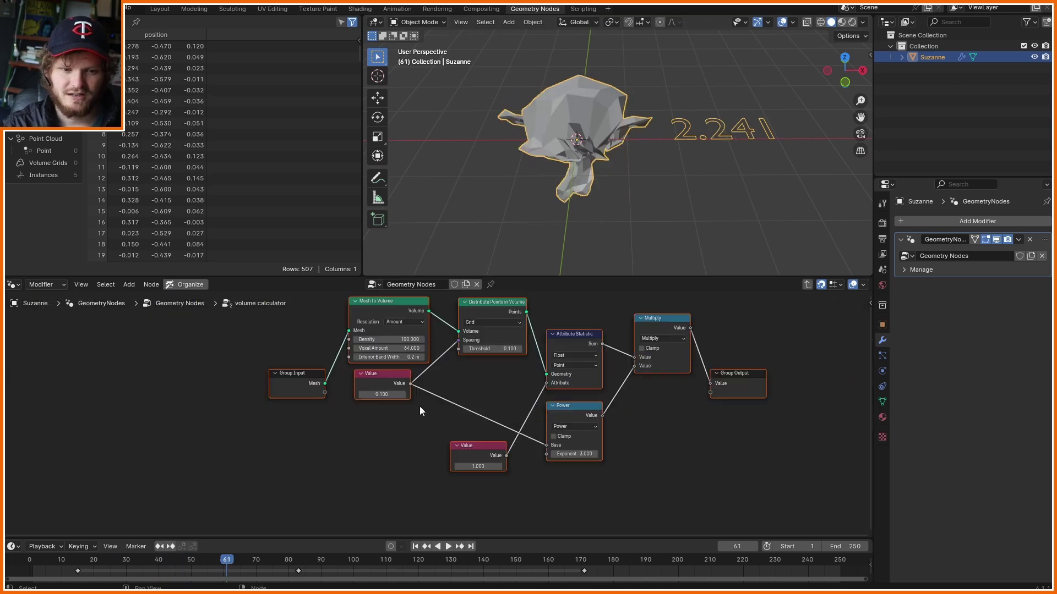
scroll(419, 406, up, 3)
click(331, 433)
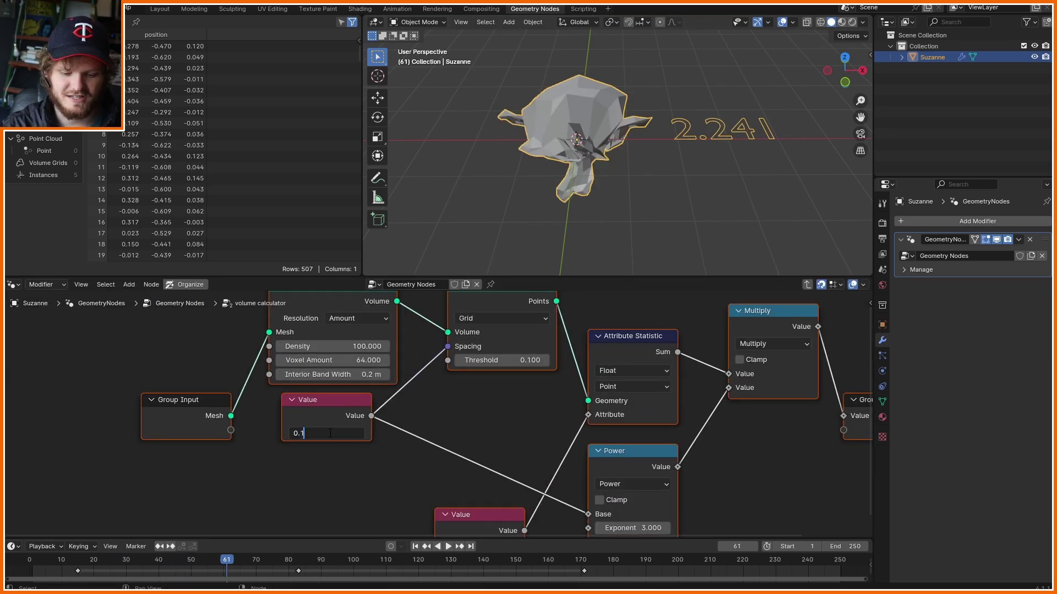
text(/3)
key(Return)
key(space)
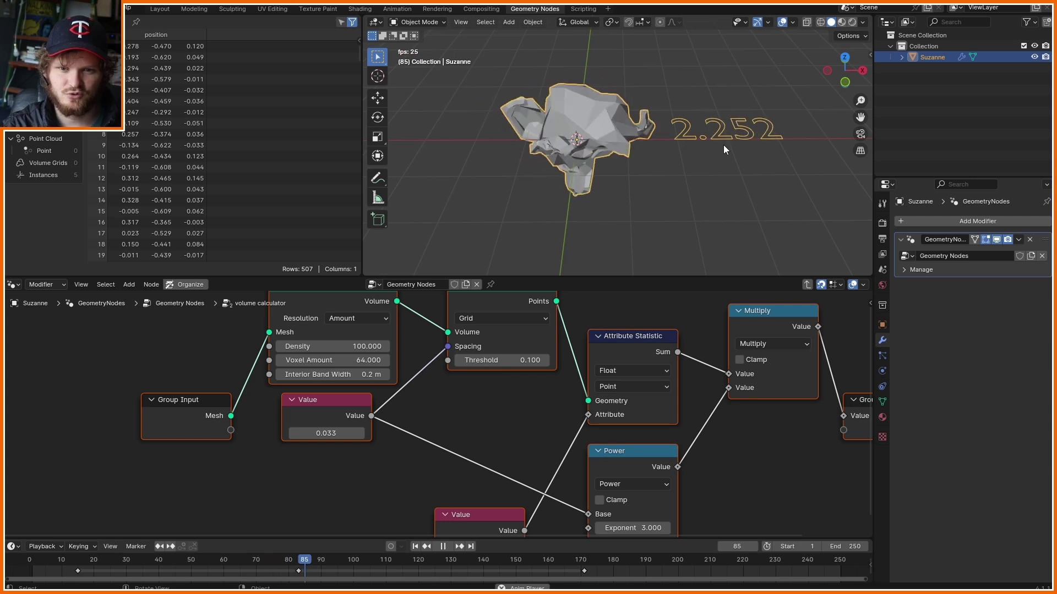
key(space)
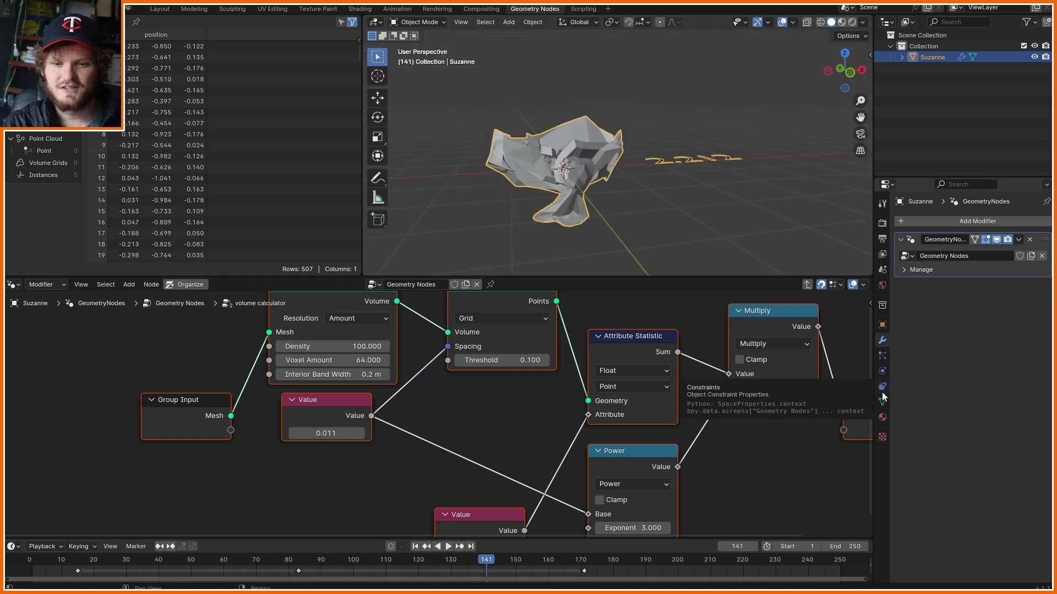
Step: Add a Maintain Volume object constraint to Suzanne
click(883, 386)
click(953, 217)
click(866, 348)
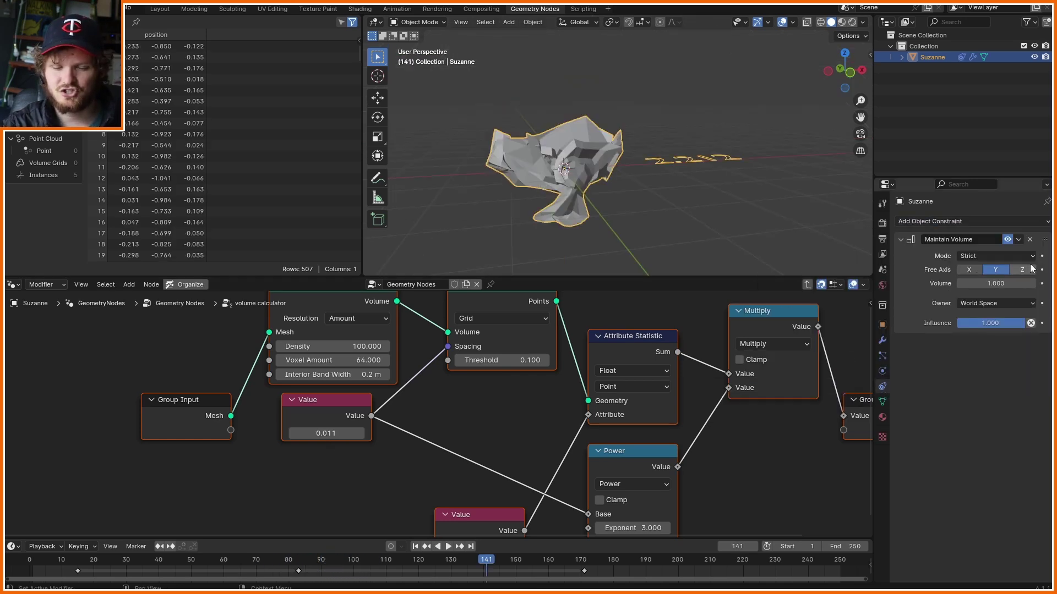
Step: Scale Suzanne along the global Z axis to about 0.51 to test the constraint
key(s)
key(z)
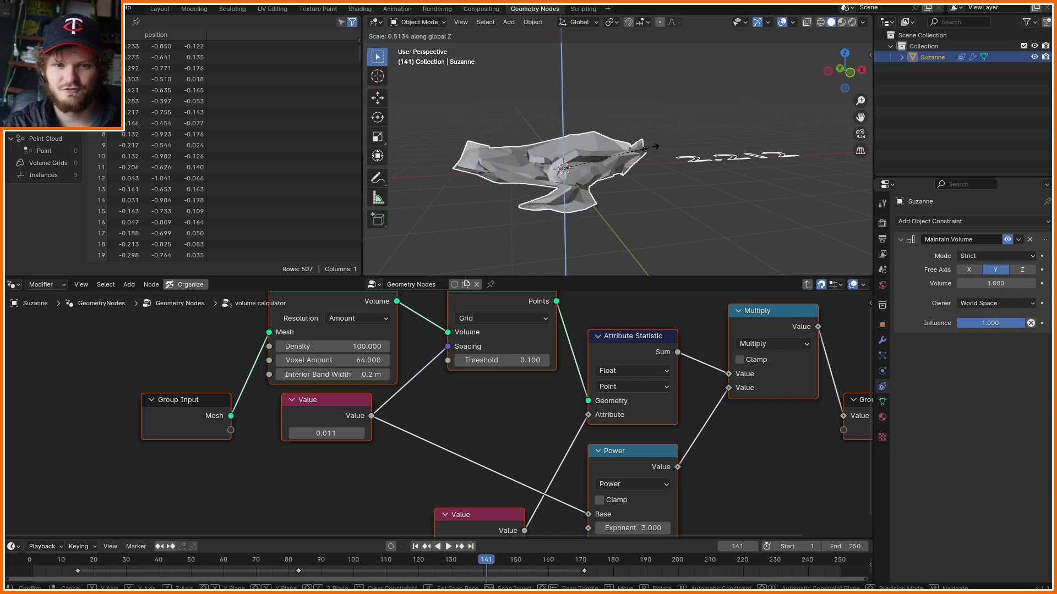